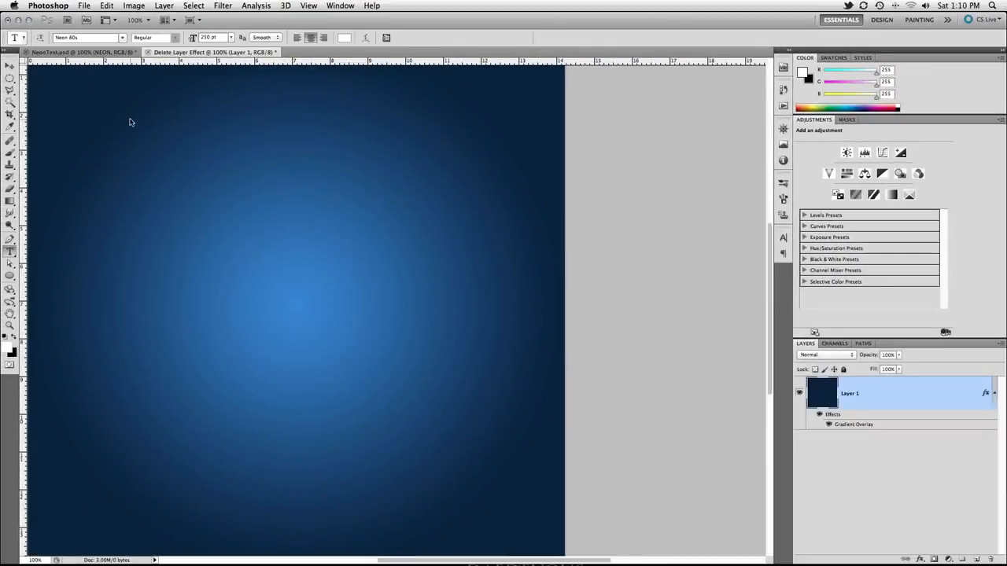
# Step: Open the font family list in the type options bar
pyautogui.click(102, 37)
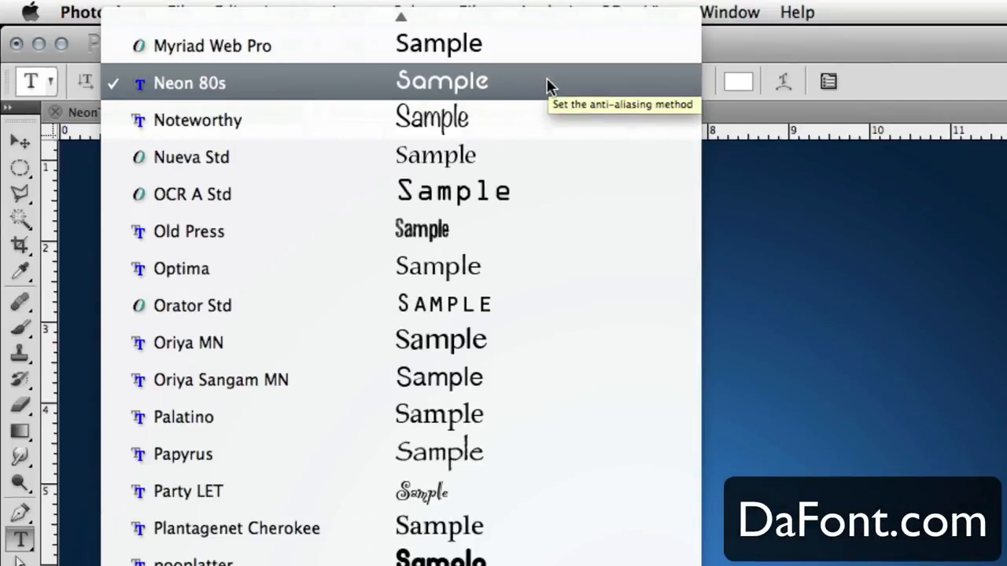
# Step: Type the word NEON on the canvas in Neon 80s at 250 pt
pyautogui.click(267, 85)
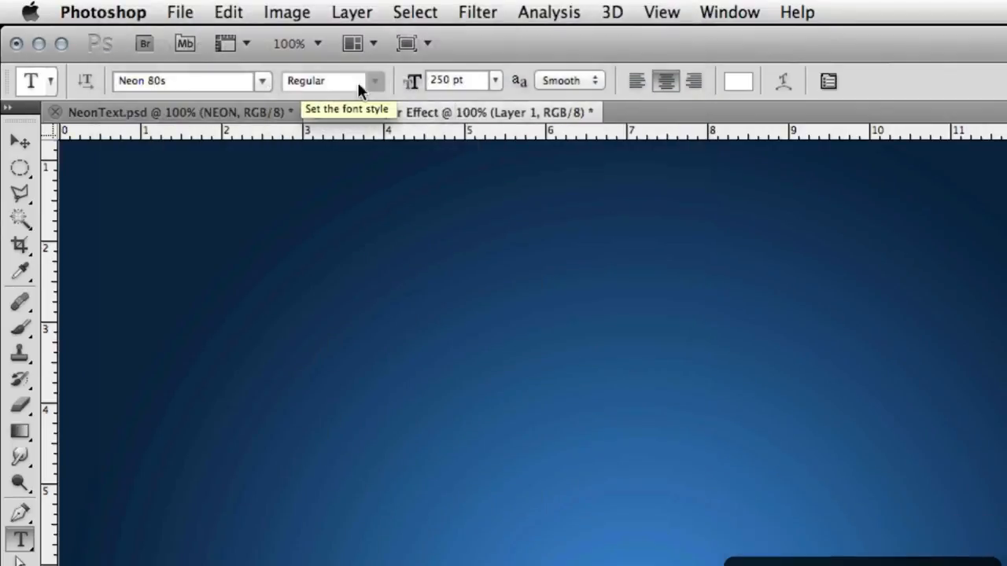
pyautogui.doubleClick(435, 81)
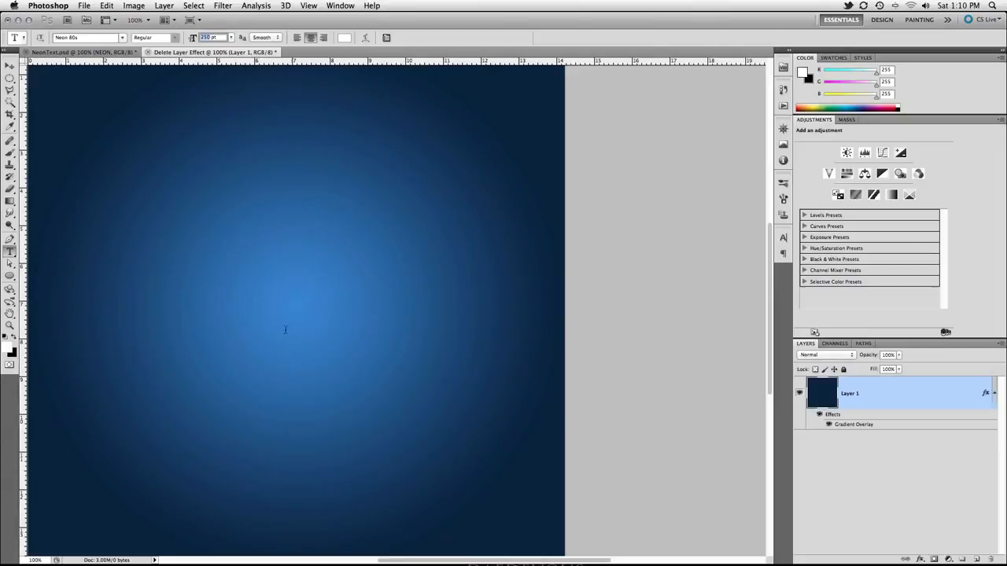
pyautogui.click(621, 565)
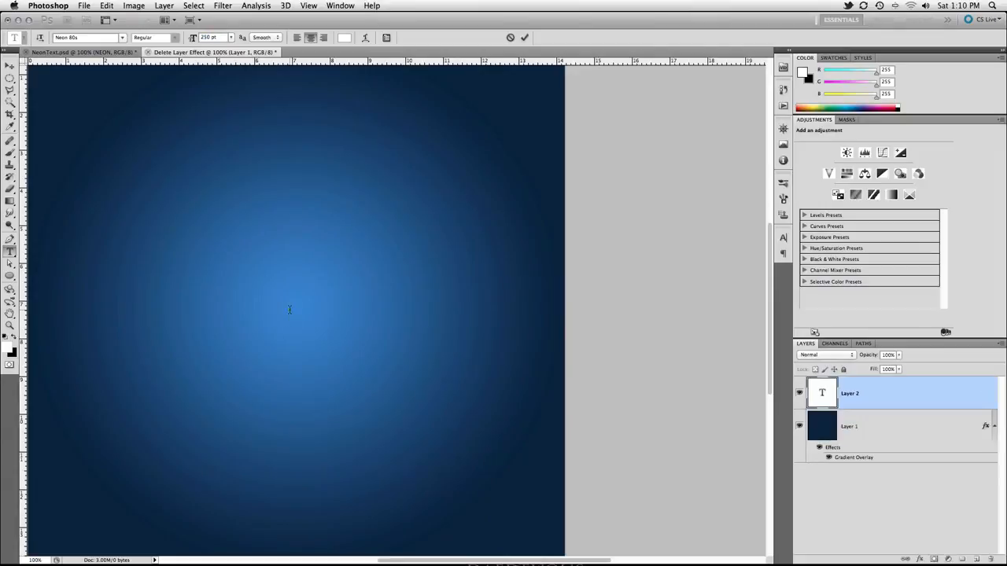
pyautogui.write('NEON')
pyautogui.hotkey('ctrl', 'Return')
# Step: Move the NEON text slightly lower on the canvas
pyautogui.press('v')
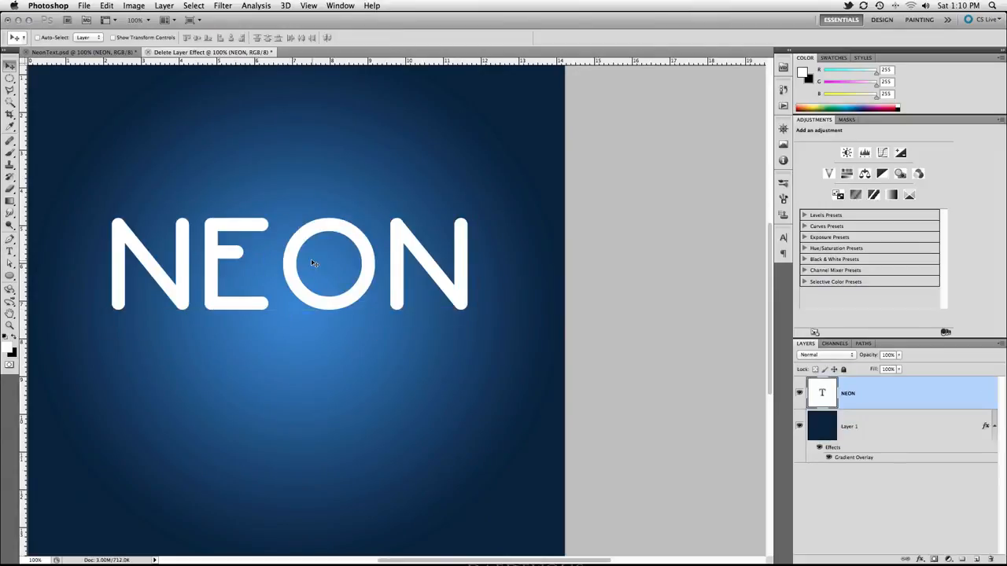
pyautogui.moveTo(311, 263); pyautogui.dragTo(304, 296)
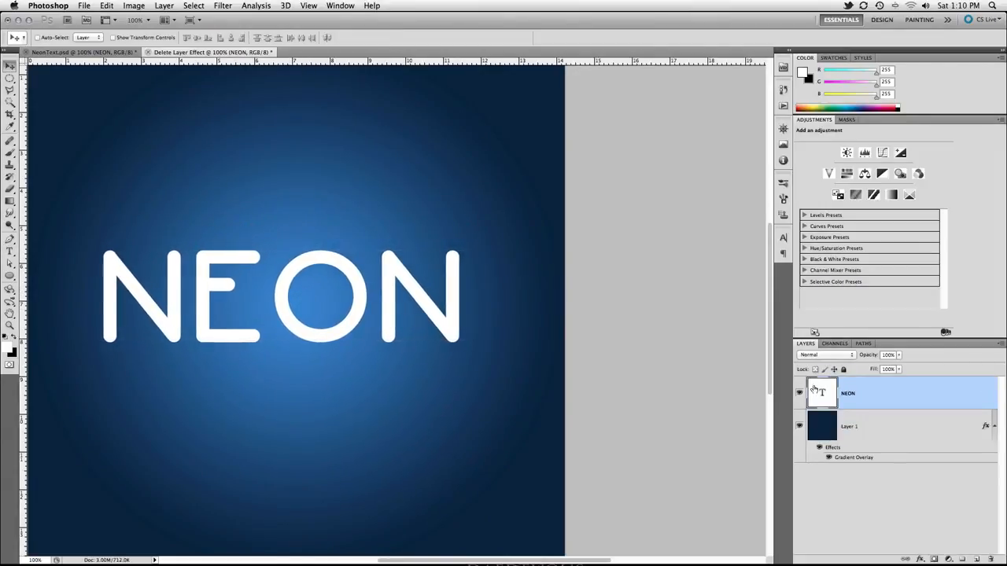
pyautogui.doubleClick(892, 387)
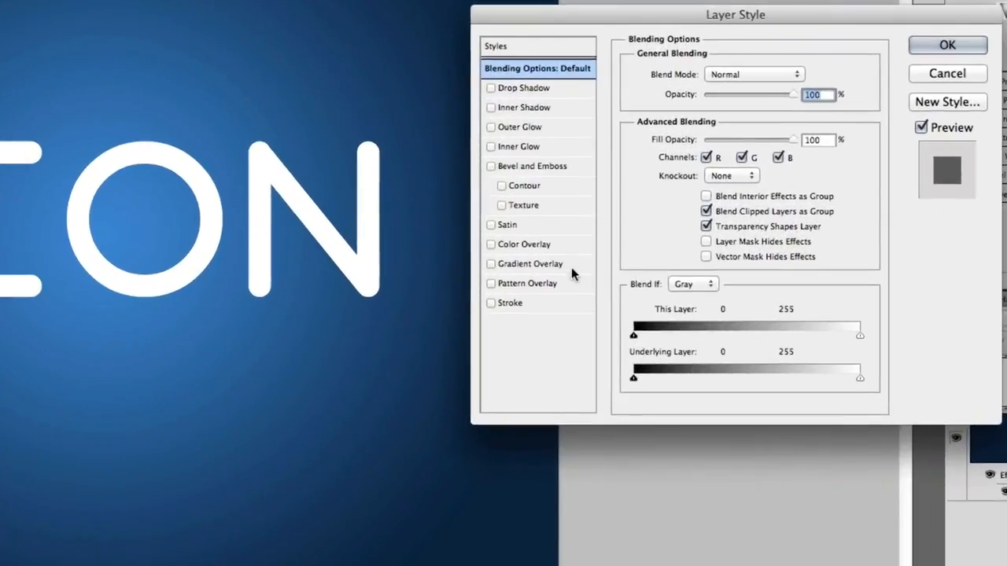
# Step: Add a reflected Gradient Overlay at 50% scale to the NEON text
pyautogui.click(566, 323)
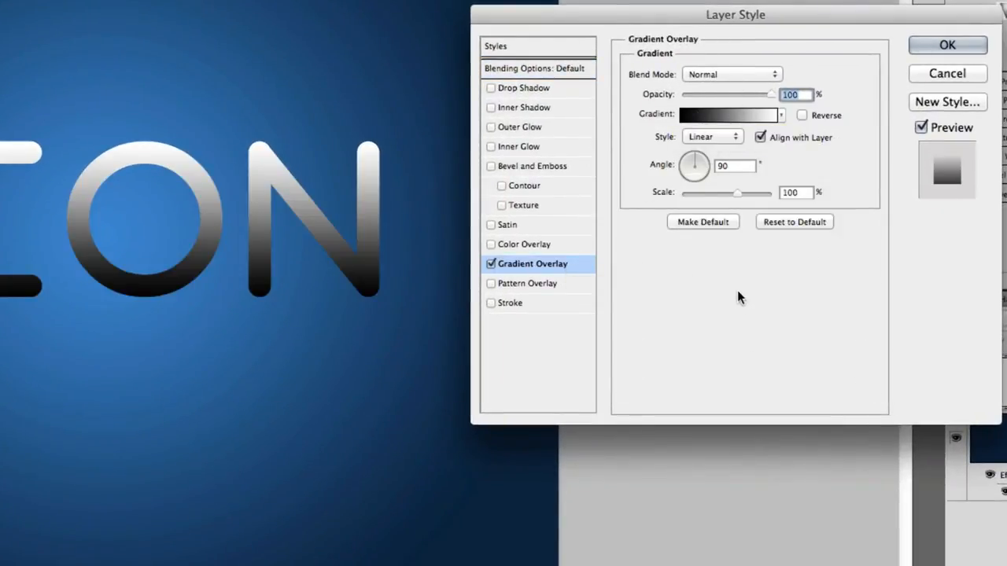
pyautogui.click(713, 137)
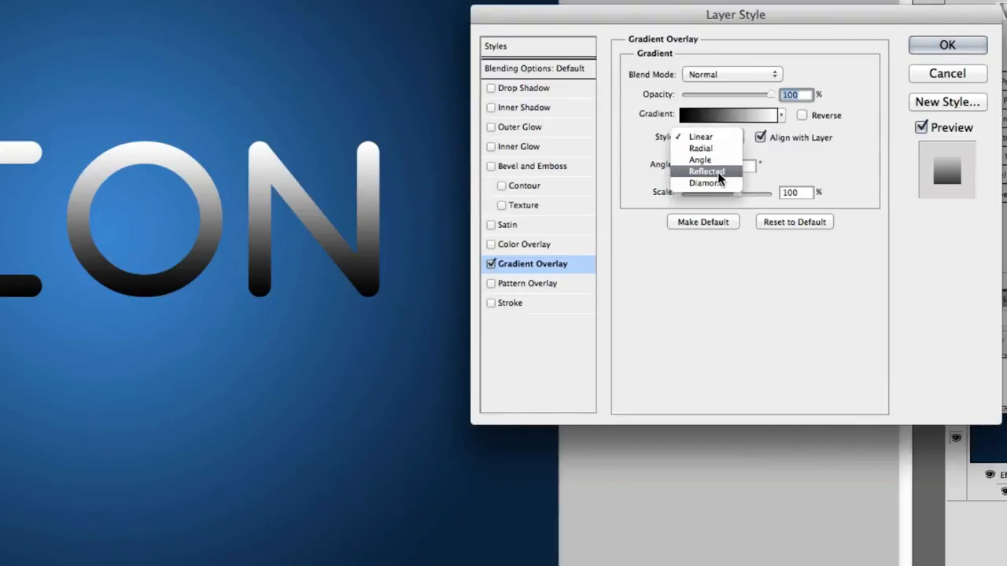
pyautogui.click(717, 171)
pyautogui.doubleClick(796, 187)
pyautogui.write('50')
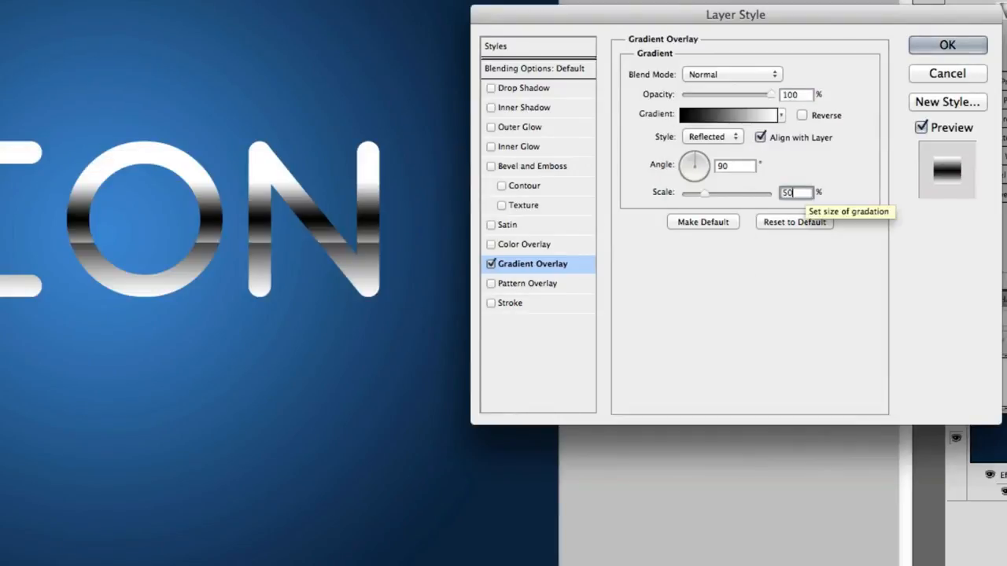
# Step: Set the gradient stops to pale blue #eaf7ff and light blue #a1caf8
pyautogui.click(748, 115)
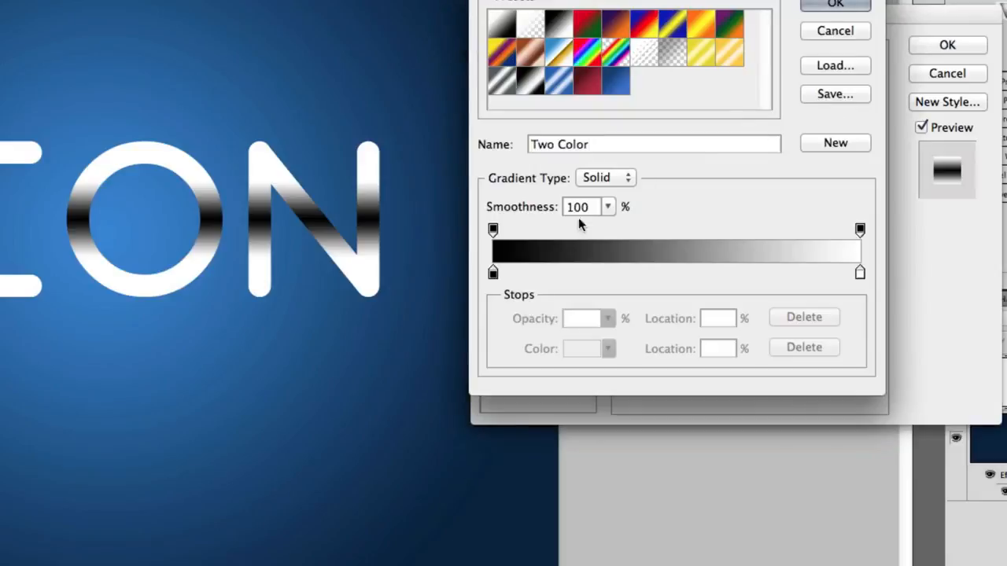
pyautogui.doubleClick(494, 274)
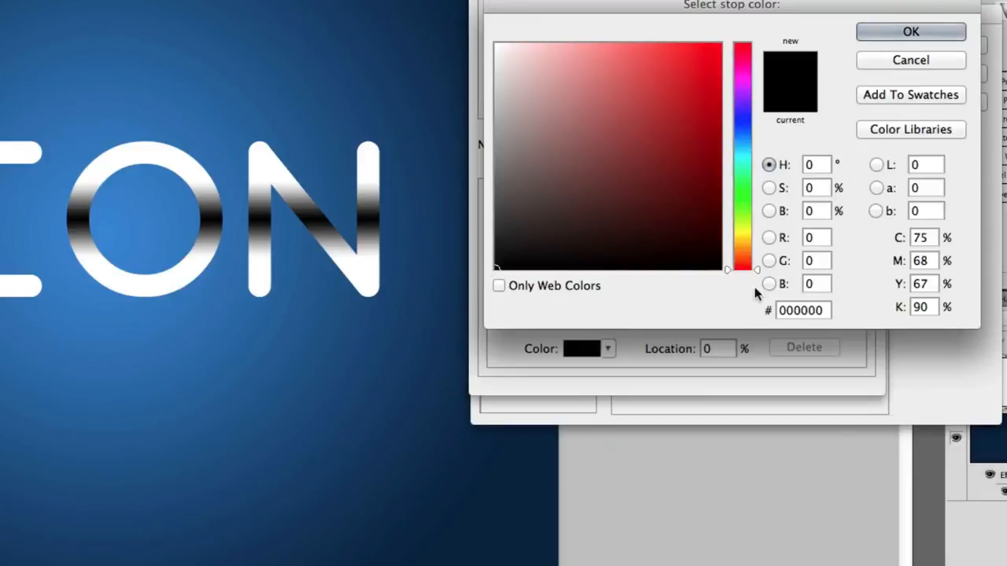
pyautogui.click(800, 309)
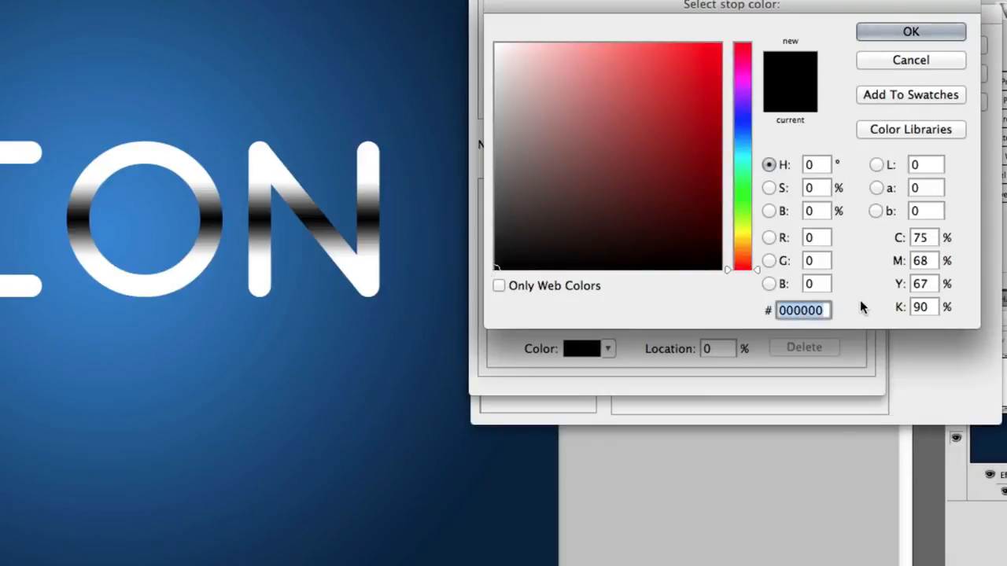
pyautogui.write('ea')
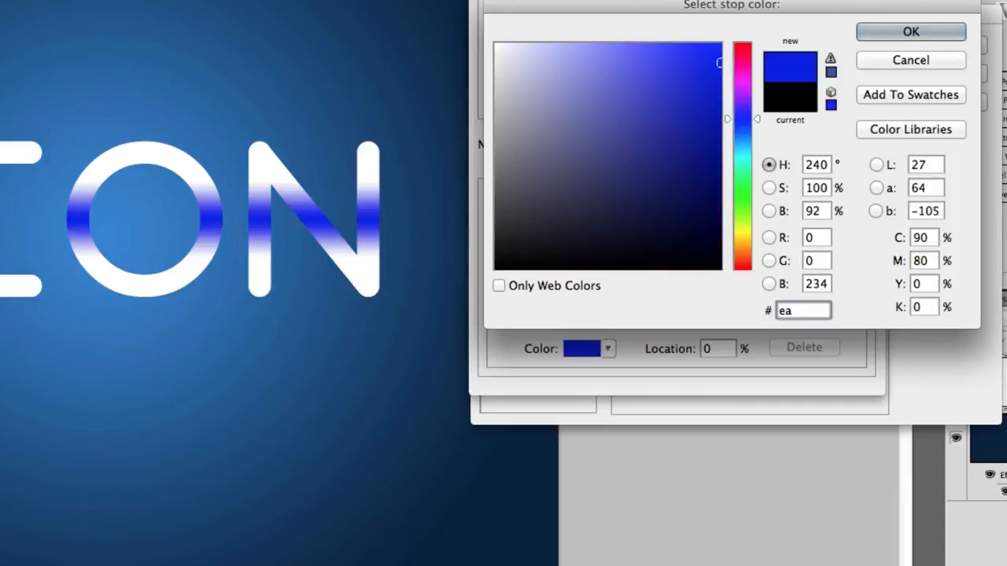
pyautogui.write('f7ff')
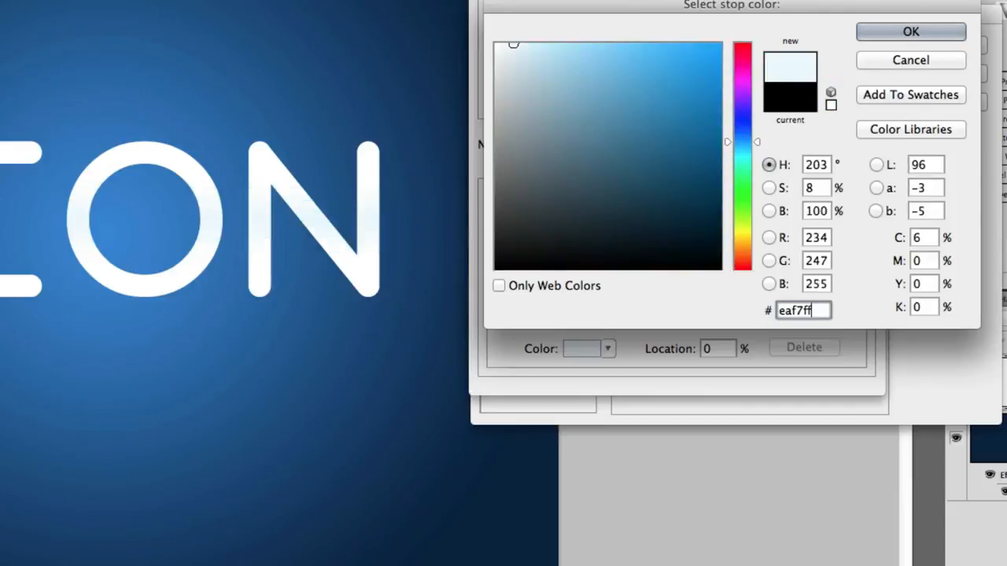
pyautogui.press('Return')
pyautogui.doubleClick(860, 272)
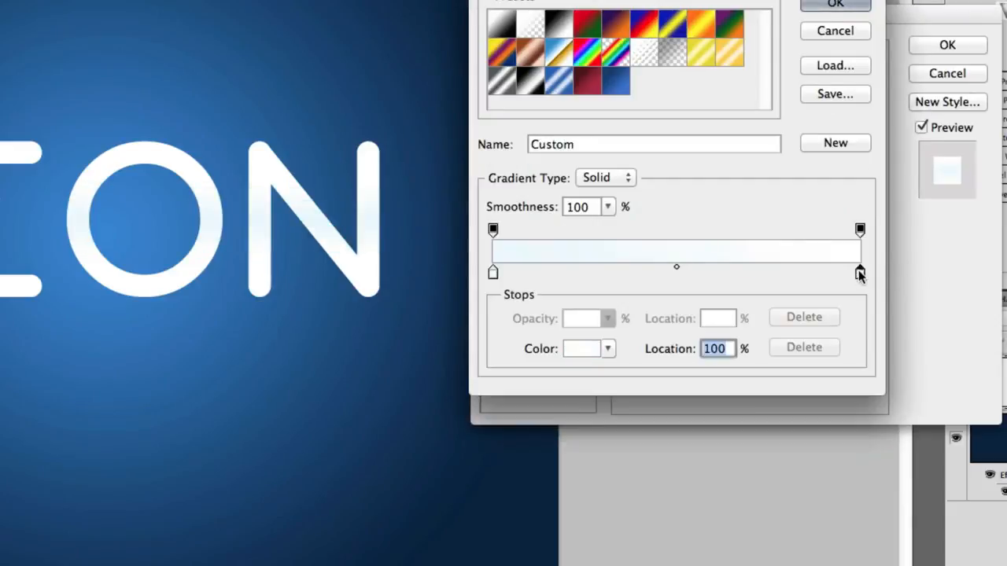
pyautogui.doubleClick(811, 310)
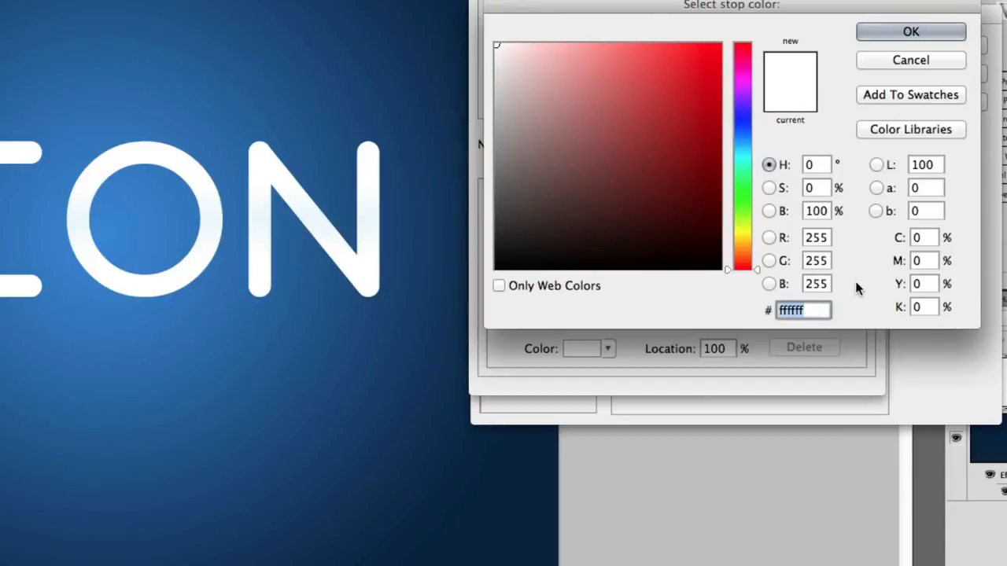
pyautogui.write('a1')
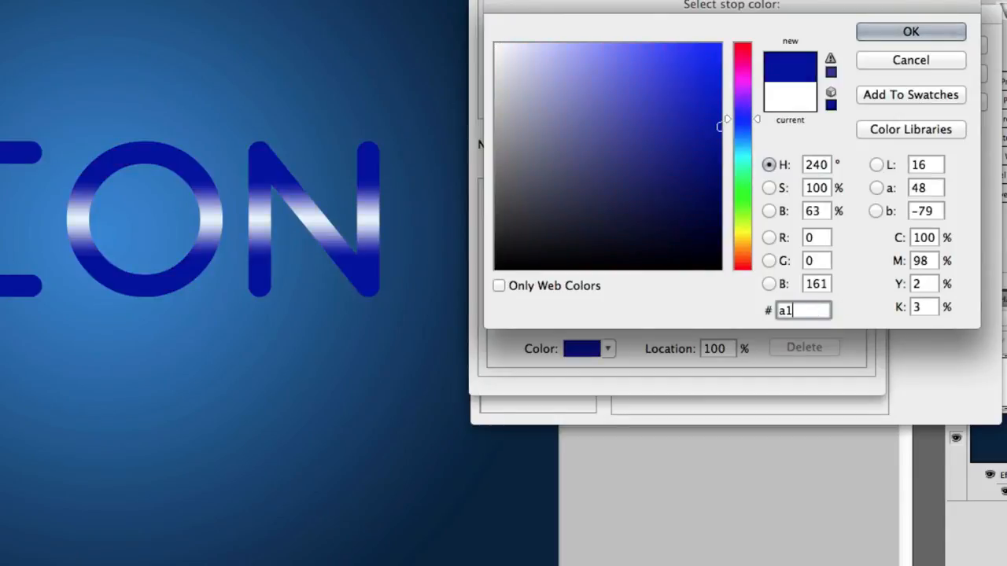
pyautogui.write('caf8')
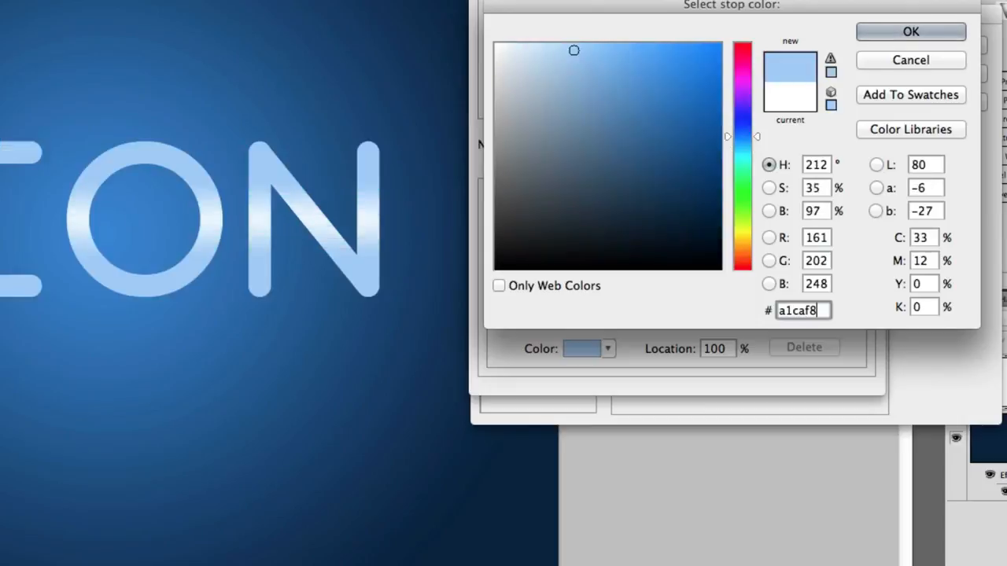
pyautogui.press('Return')
pyautogui.press('Return')
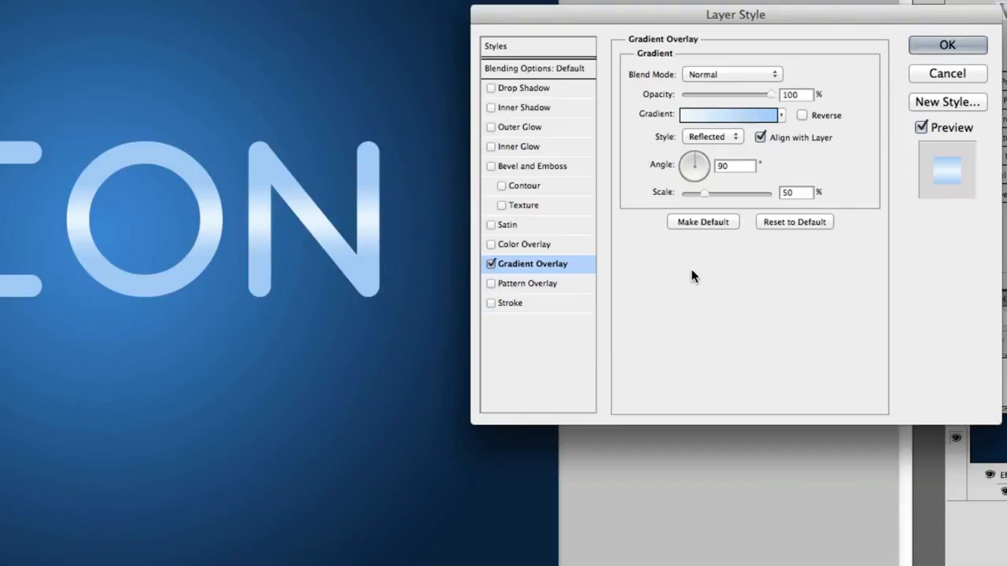
# Step: Add Bevel and Emboss with 150% depth, 10 px size, local 90° angle and 90° altitude
pyautogui.click(572, 162)
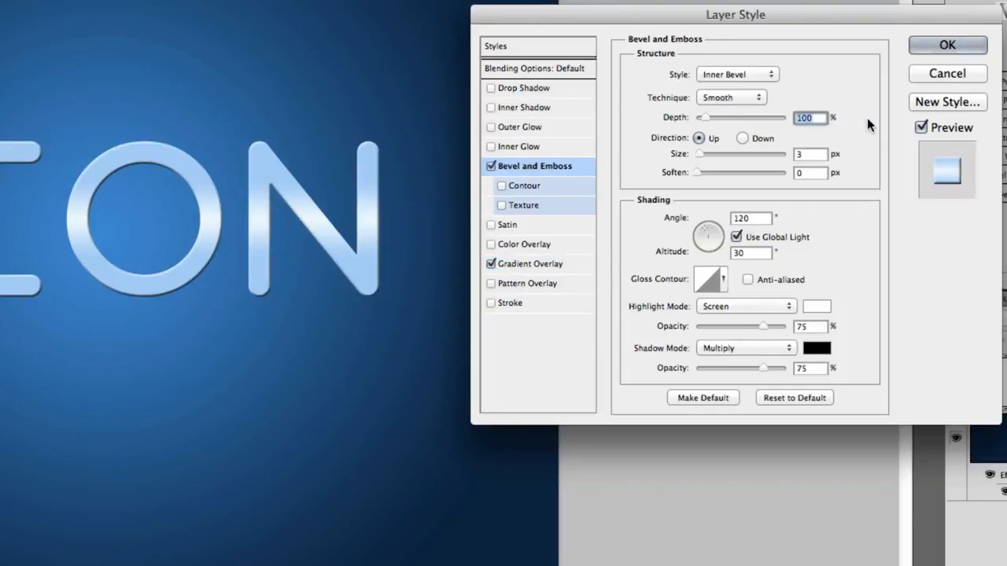
pyautogui.write('150')
pyautogui.press('Tab')
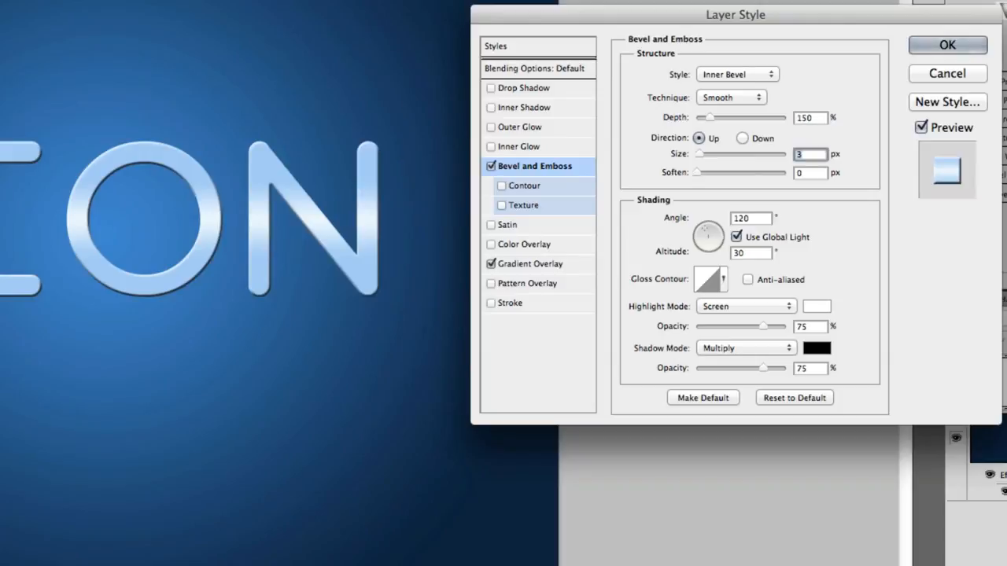
pyautogui.write('10')
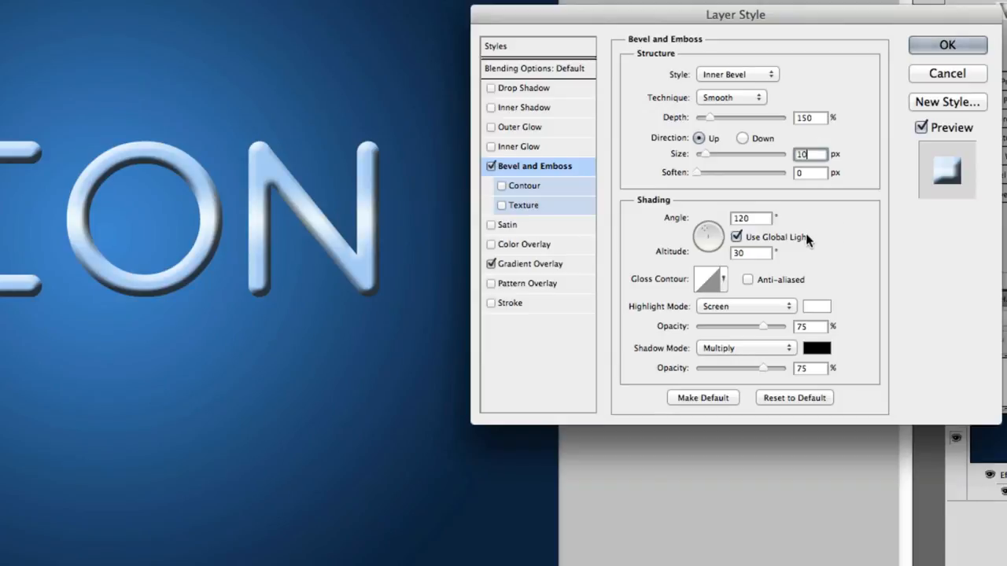
pyautogui.click(785, 238)
pyautogui.doubleClick(761, 218)
pyautogui.write('90')
pyautogui.press('Tab')
pyautogui.write('90')
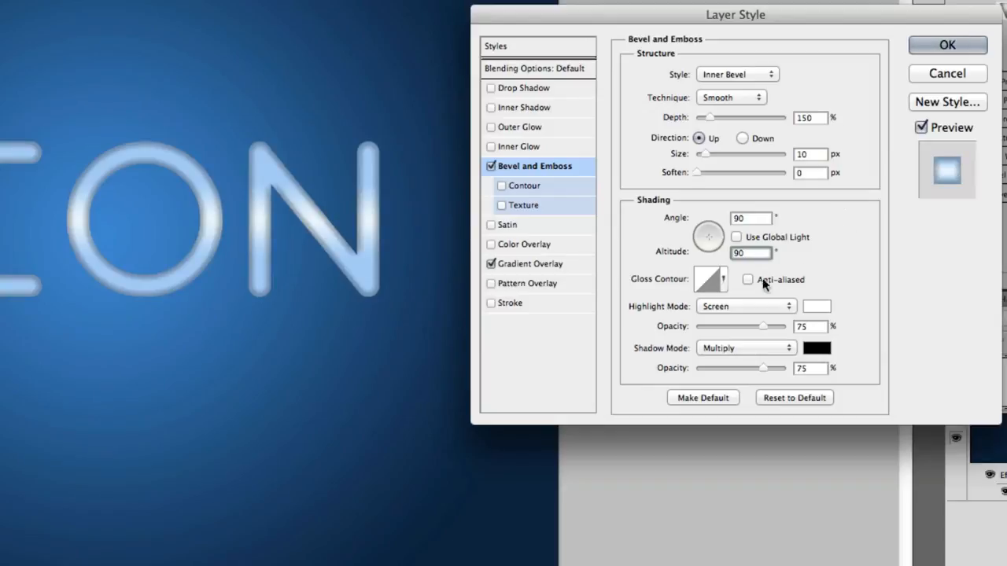
# Step: Choose an anti-aliased gloss contour preset and raise highlight opacity to 98%
pyautogui.click(725, 281)
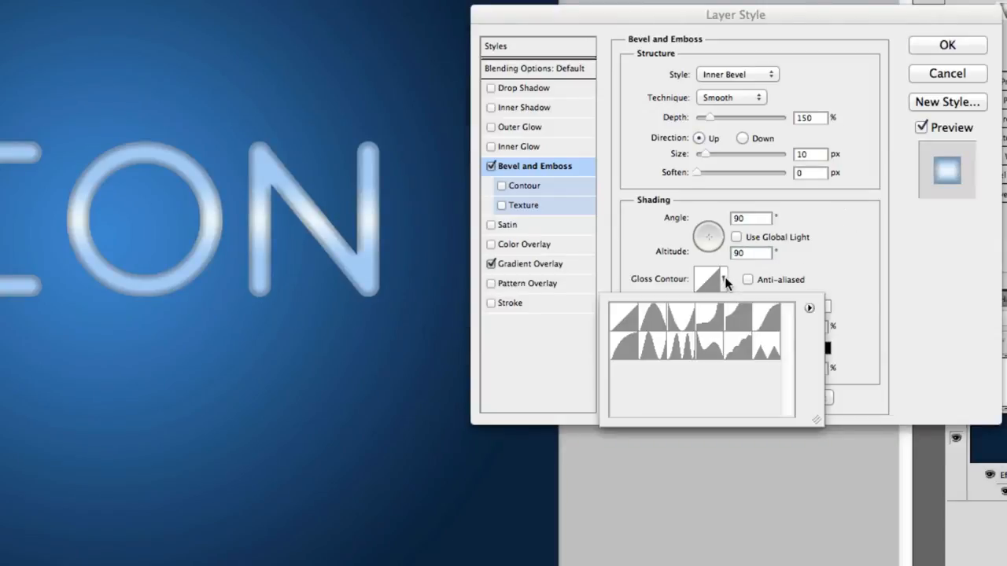
pyautogui.click(650, 343)
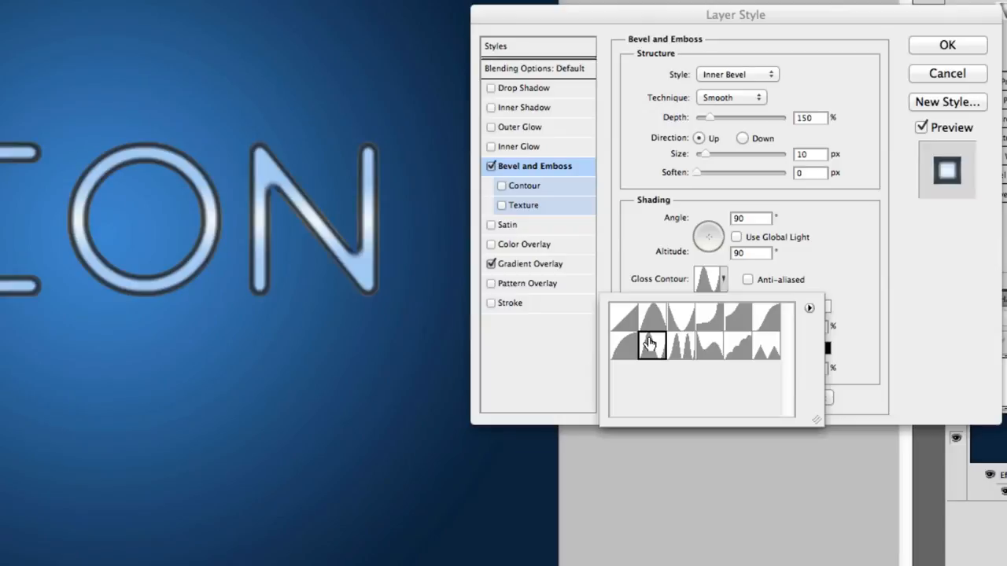
pyautogui.click(861, 243)
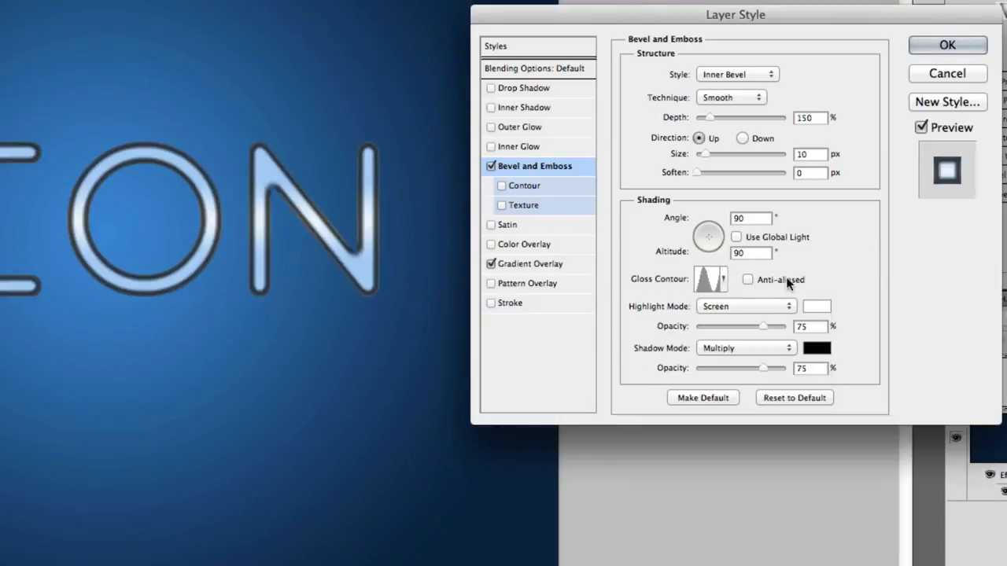
pyautogui.click(747, 279)
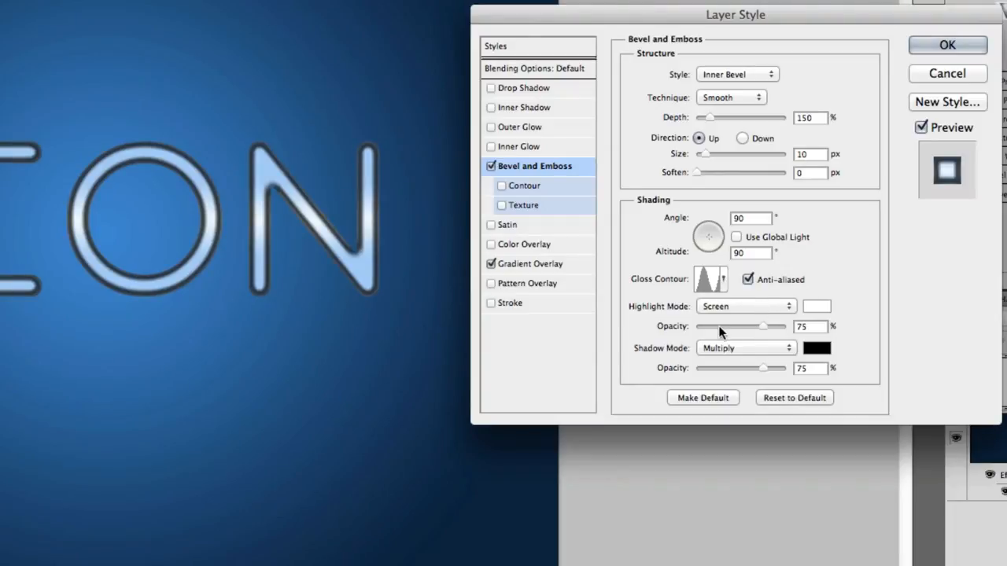
pyautogui.moveTo(719, 326); pyautogui.dragTo(782, 326)
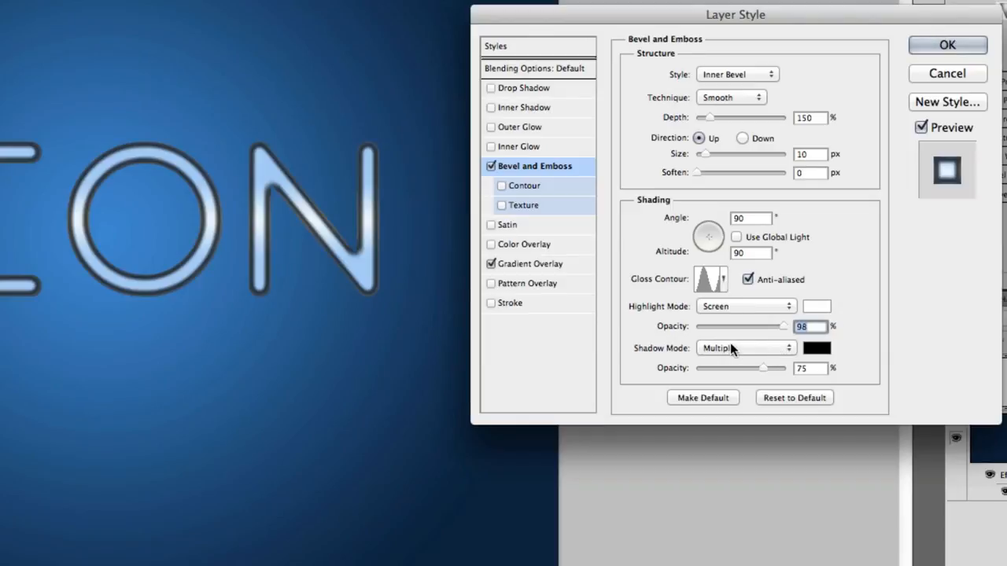
# Step: Make the bevel shadow Color Burn at 100% opacity in navy #002b5c
pyautogui.click(773, 347)
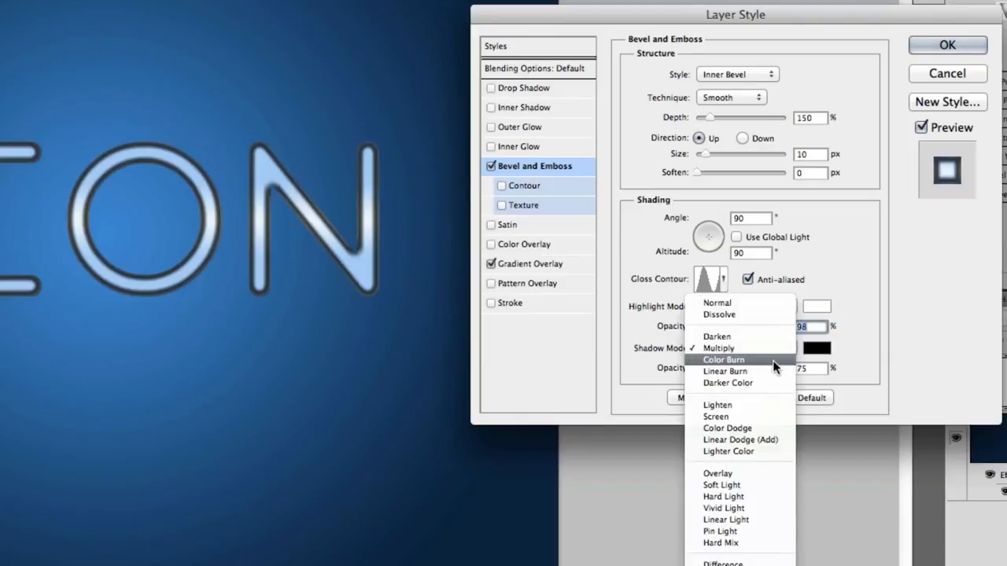
pyautogui.click(773, 360)
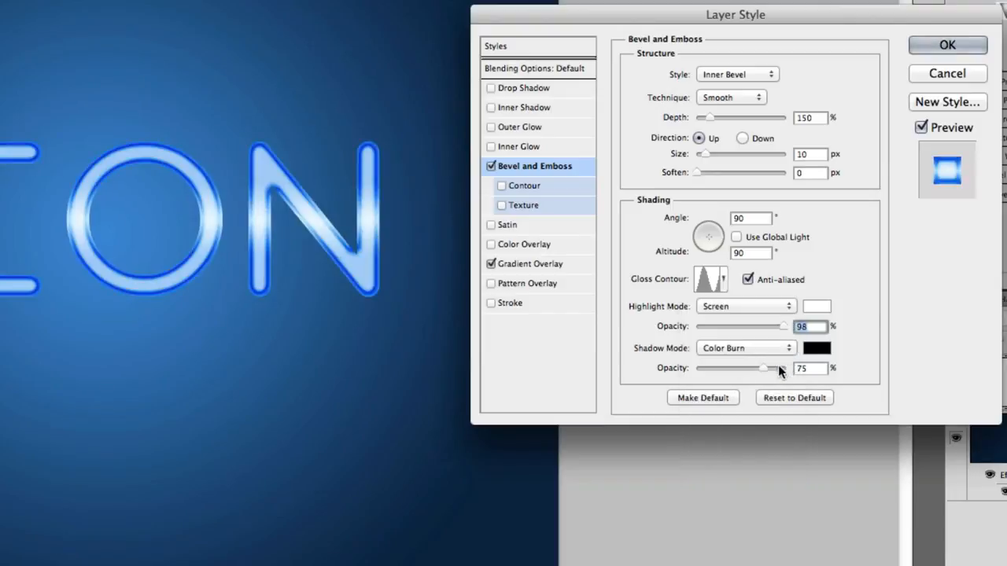
pyautogui.moveTo(765, 367); pyautogui.dragTo(805, 368)
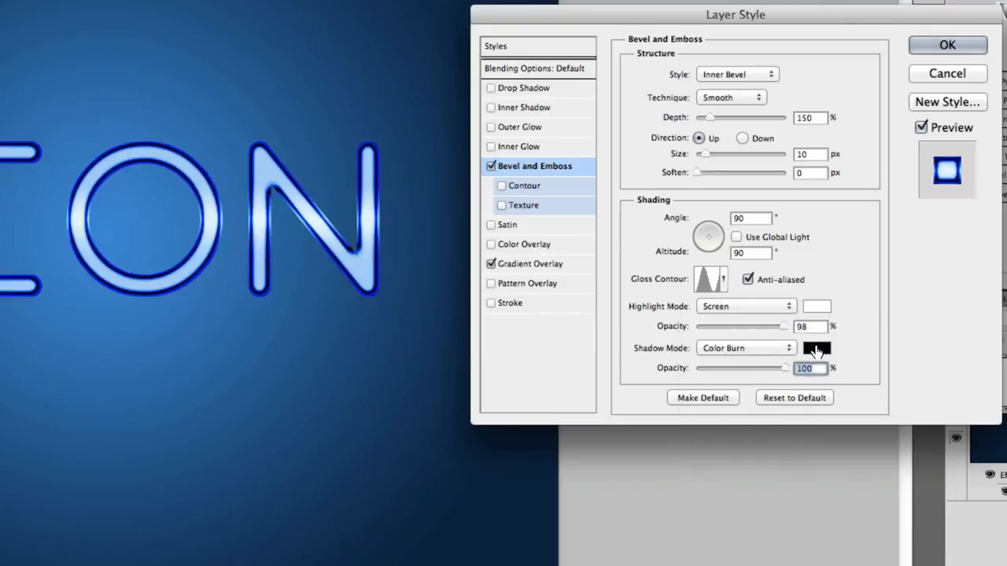
pyautogui.click(816, 348)
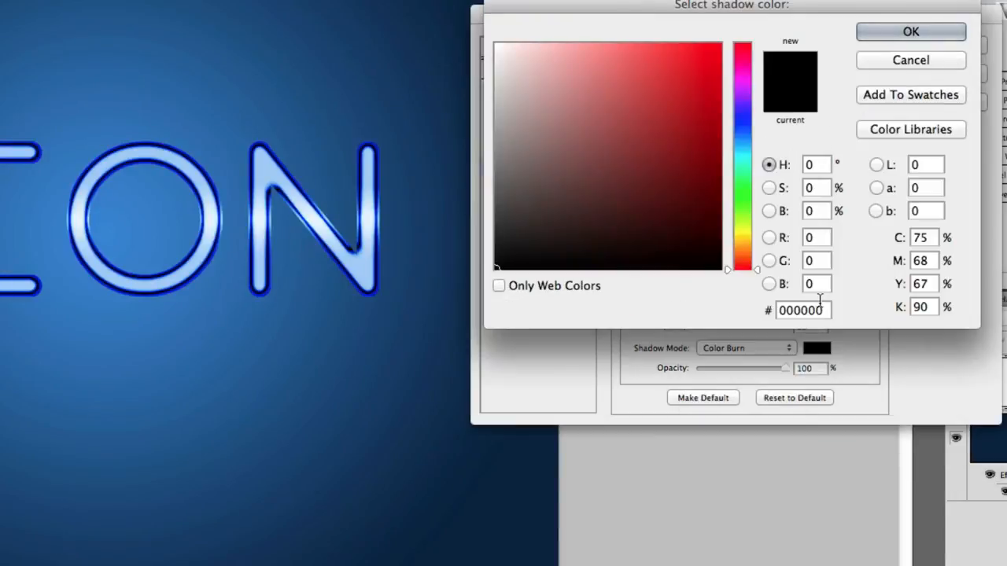
pyautogui.doubleClick(830, 310)
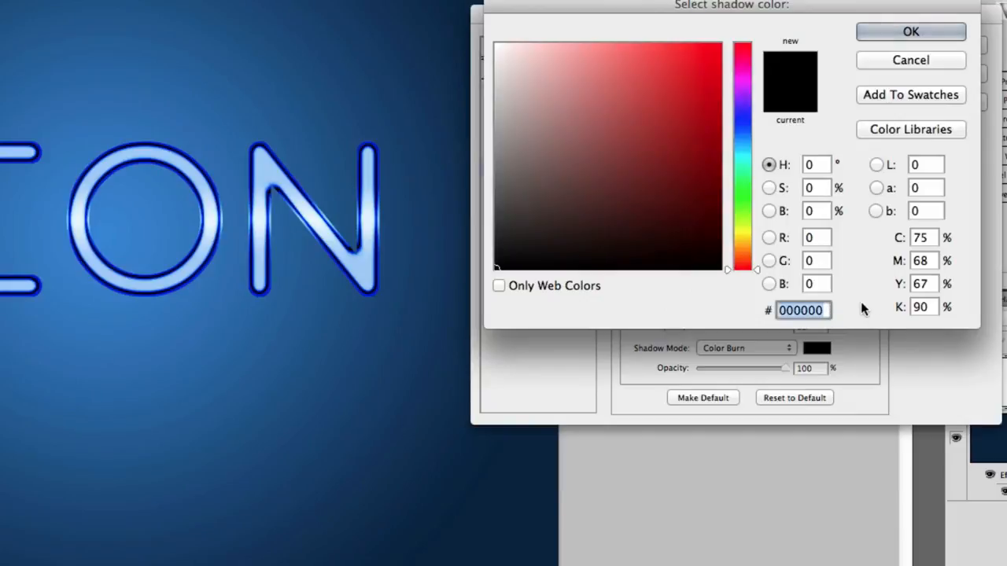
pyautogui.write('002')
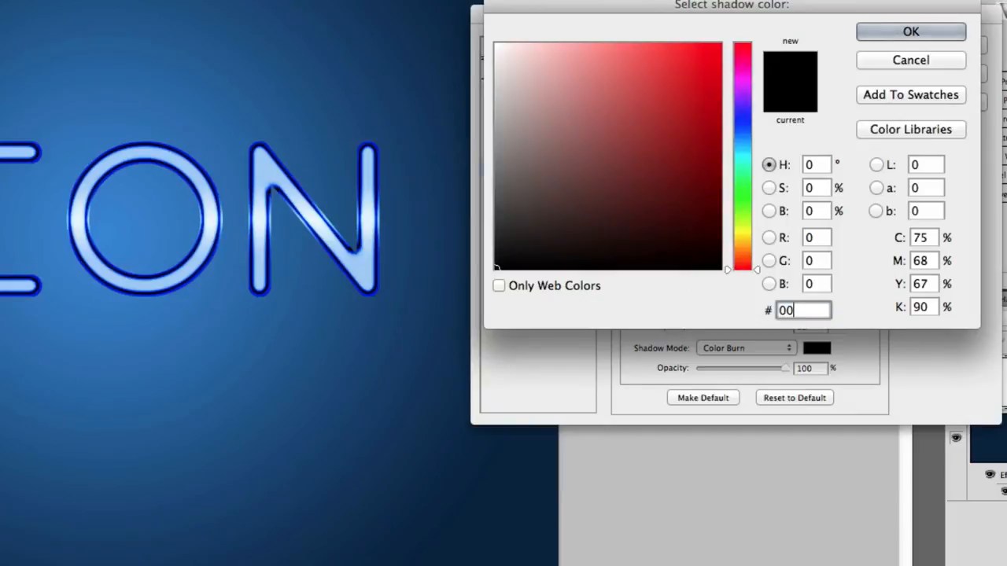
pyautogui.write('b5c')
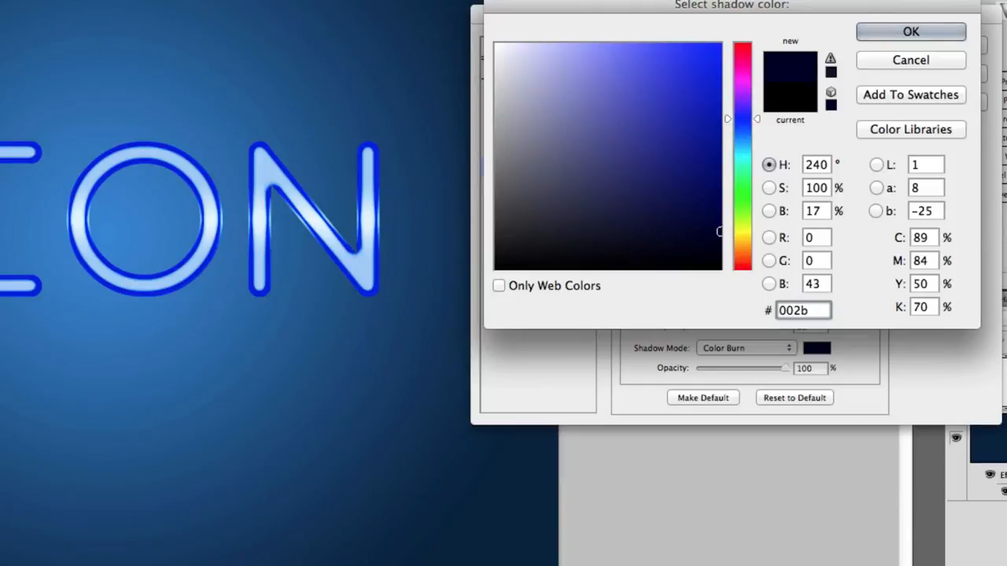
pyautogui.press('Return')
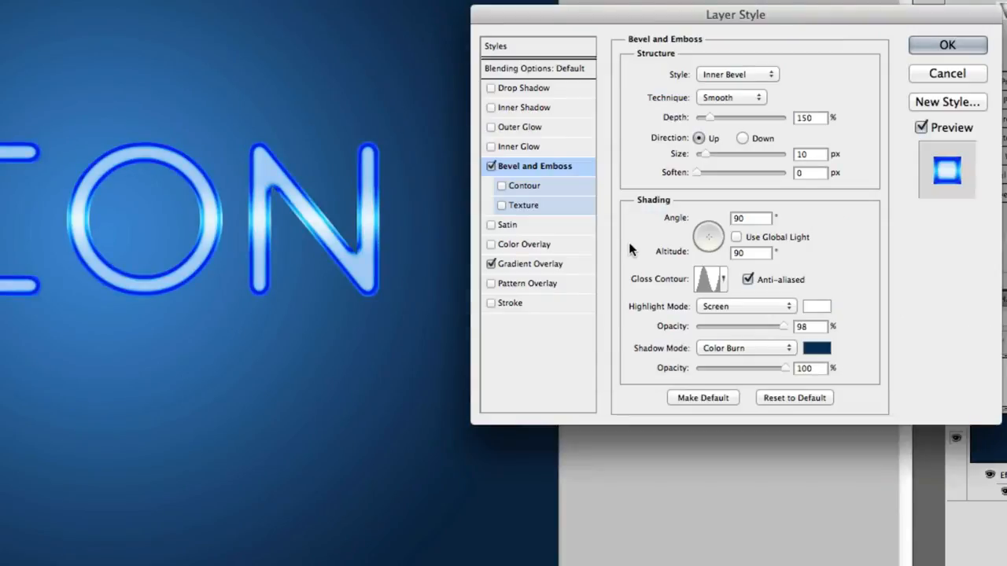
# Step: Enable the bevel Contour with the Rounded Steps shape, 100% range and anti-aliasing
pyautogui.click(502, 184)
pyautogui.click(529, 185)
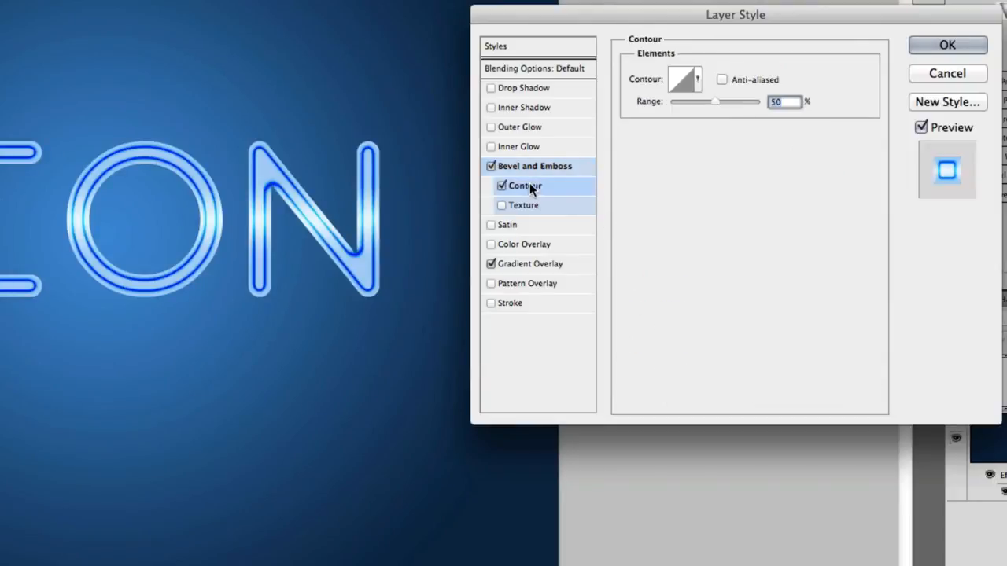
pyautogui.click(699, 80)
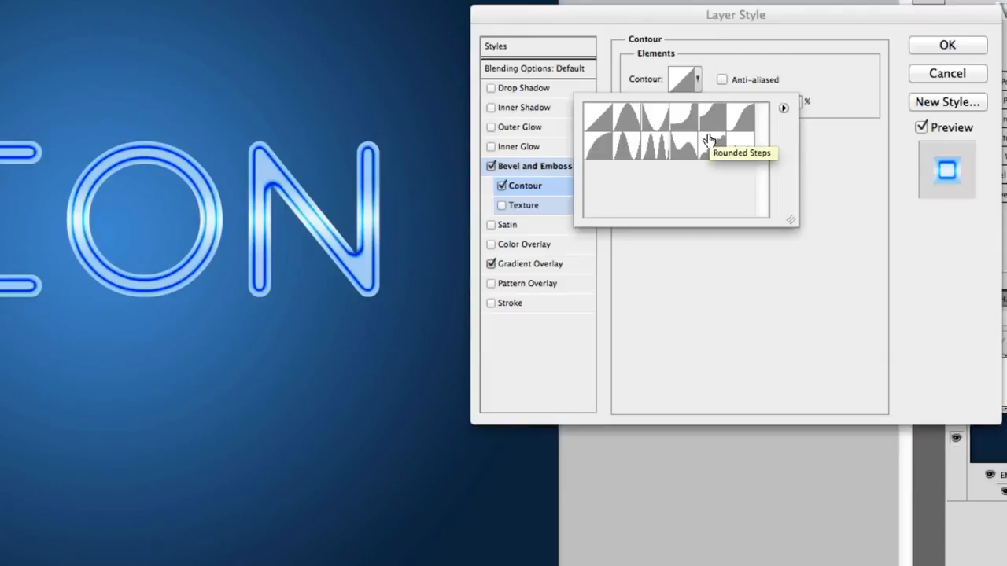
pyautogui.click(711, 139)
pyautogui.click(838, 140)
pyautogui.moveTo(718, 100); pyautogui.dragTo(780, 108)
pyautogui.click(721, 79)
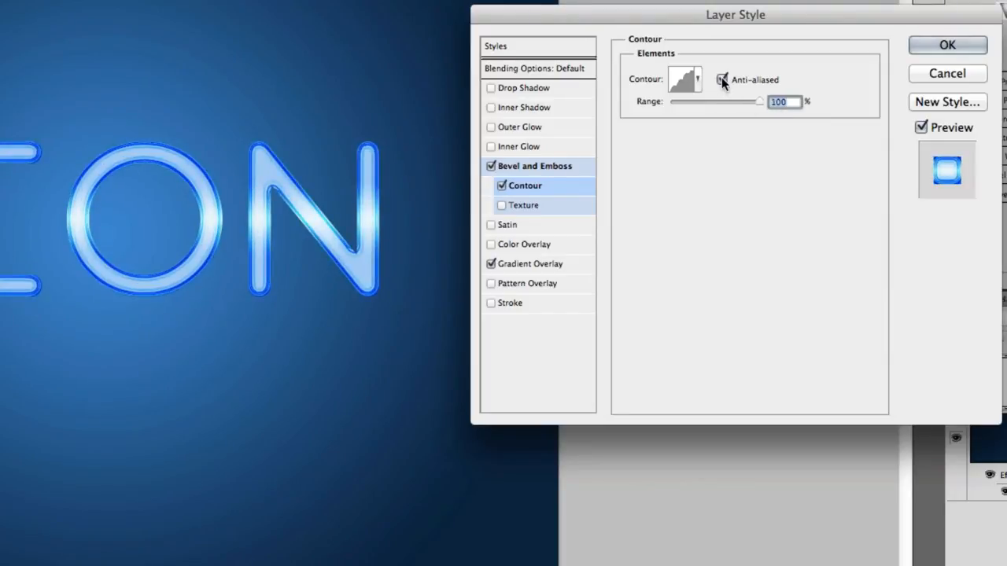
# Step: Enable a bevel Texture, append the Patterns library and pick the herringbone pattern
pyautogui.click(532, 206)
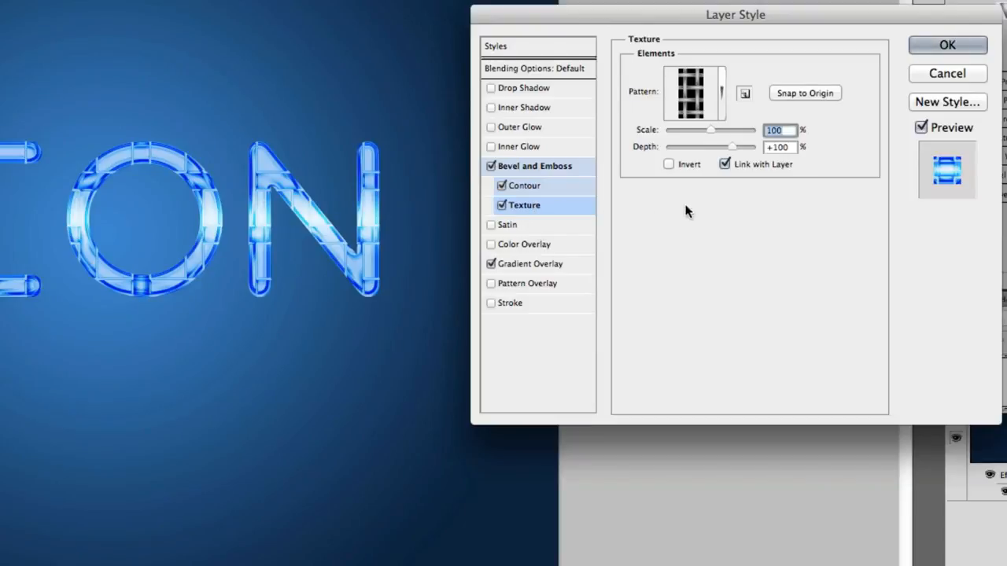
pyautogui.click(717, 108)
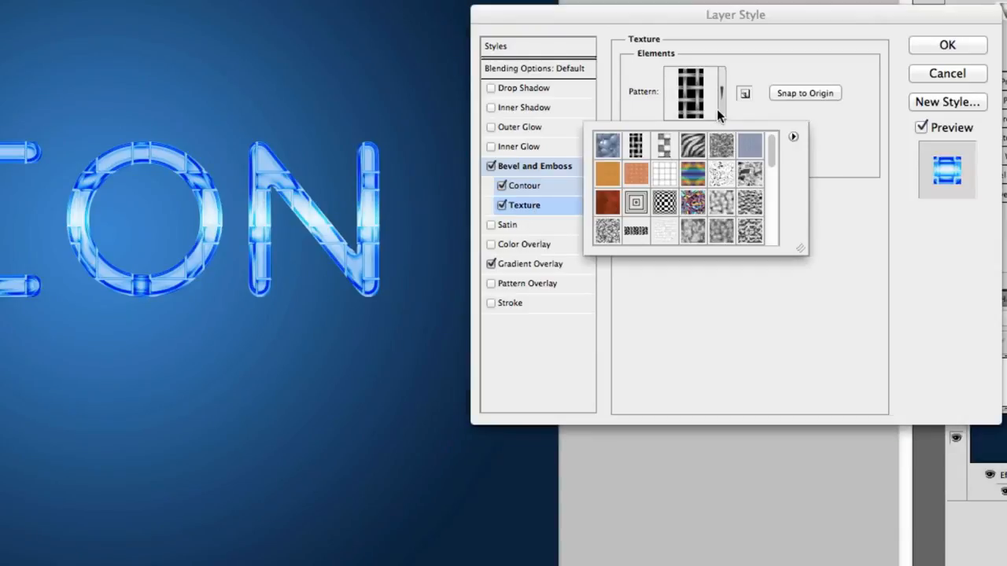
pyautogui.click(627, 234)
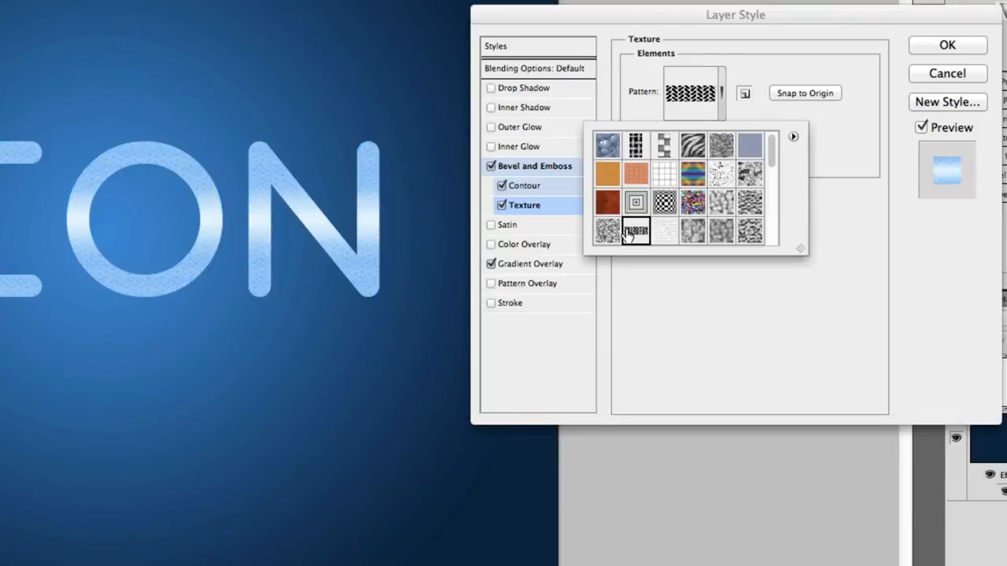
pyautogui.click(793, 138)
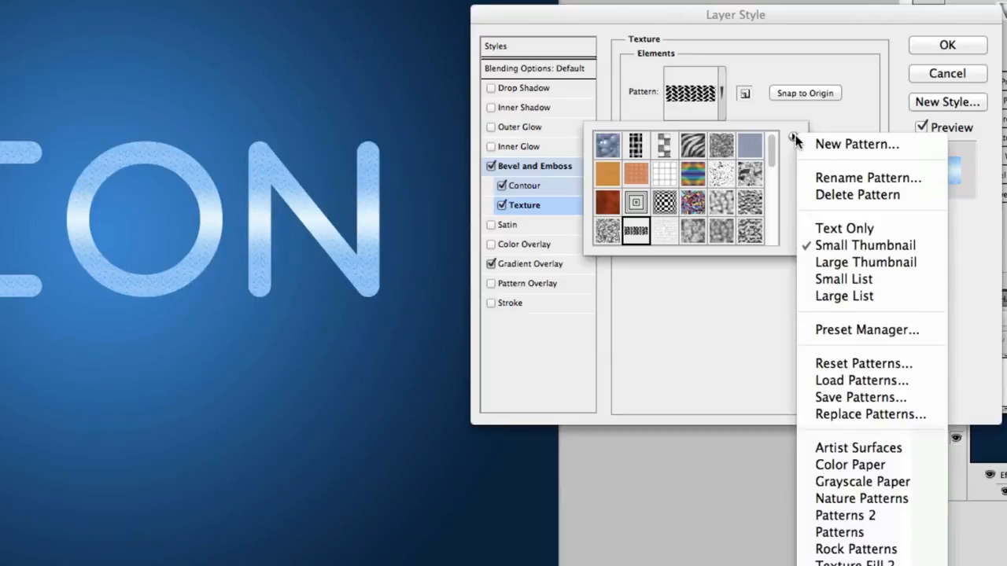
pyautogui.click(861, 532)
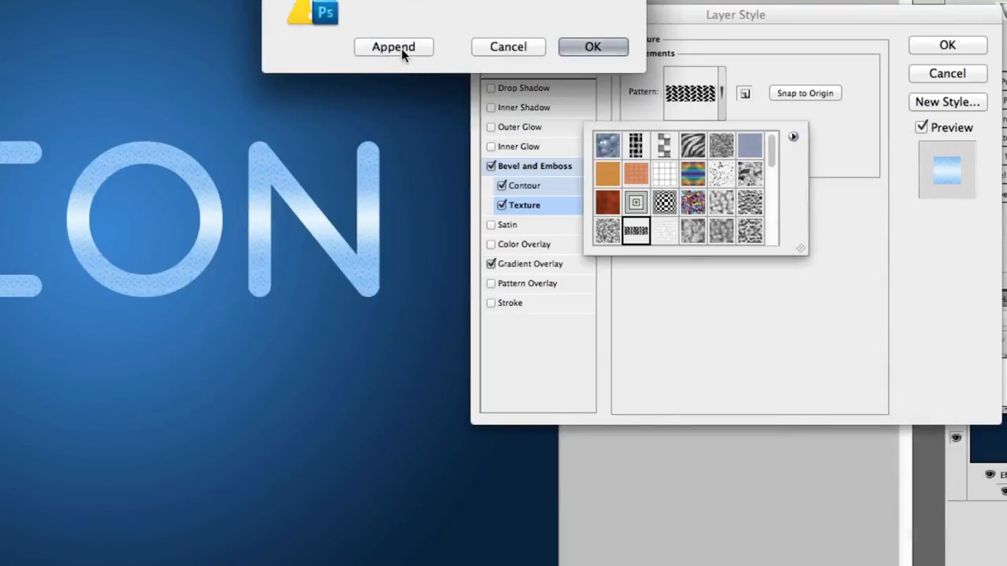
pyautogui.click(401, 48)
pyautogui.click(639, 232)
pyautogui.click(654, 283)
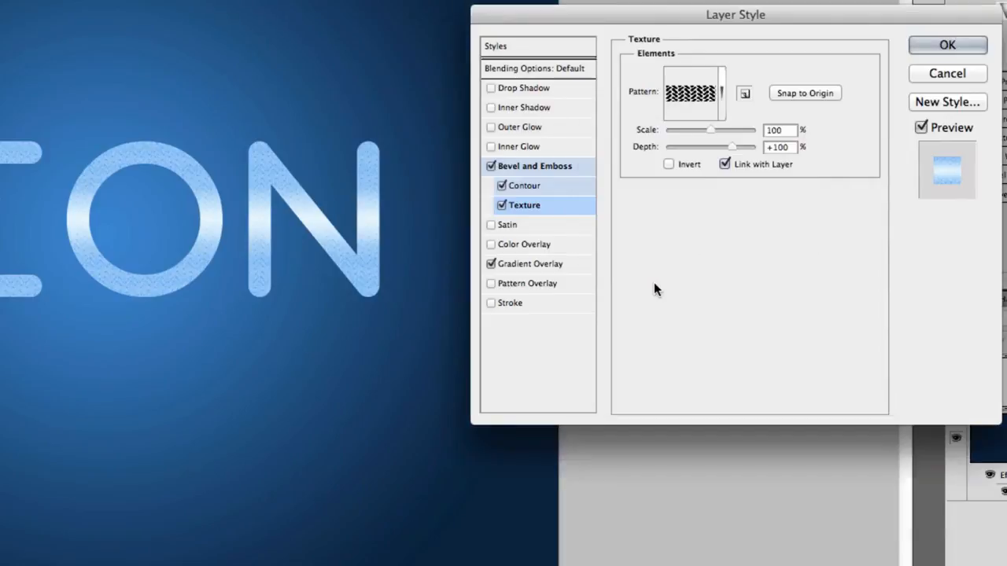
# Step: Set the texture scale to 50% and depth to 5
pyautogui.doubleClick(775, 129)
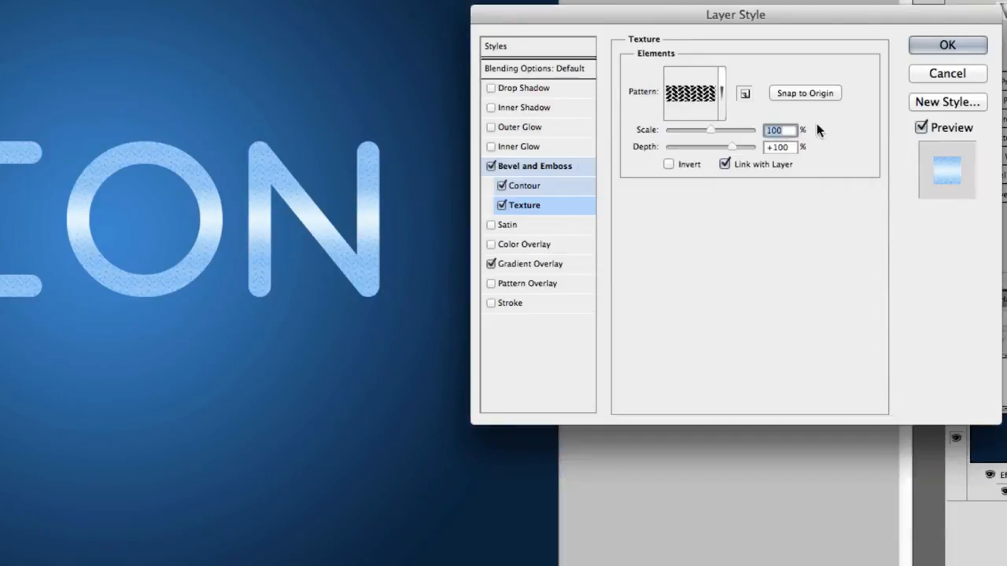
pyautogui.write('50')
pyautogui.press('Tab')
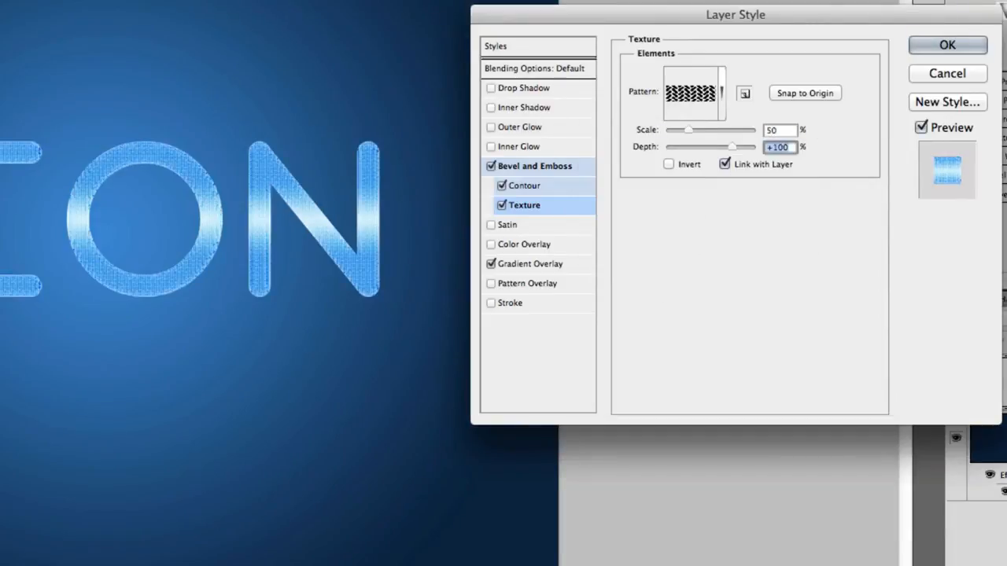
pyautogui.write('5')
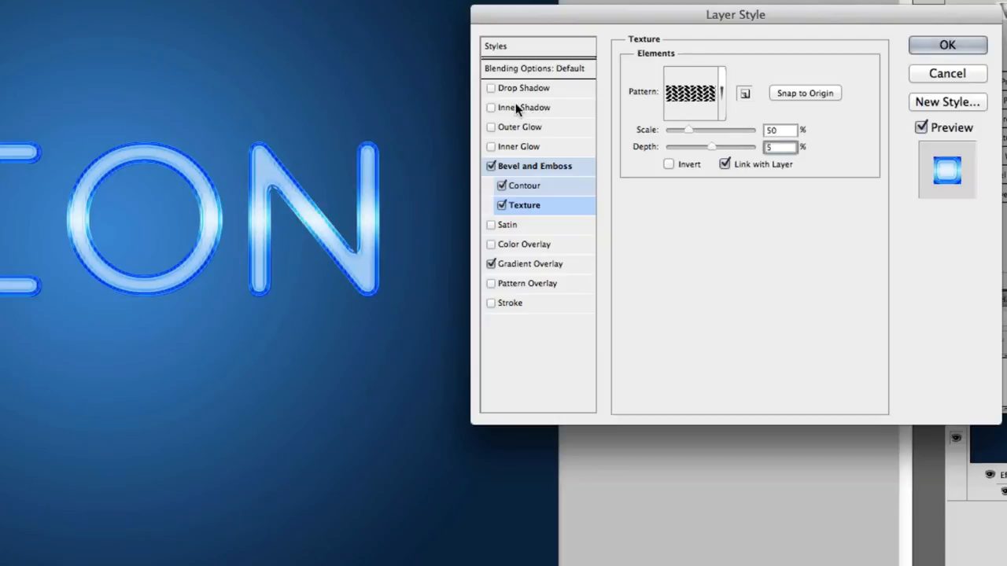
# Step: Add a white Overlay inner shadow at 100% opacity
pyautogui.click(555, 105)
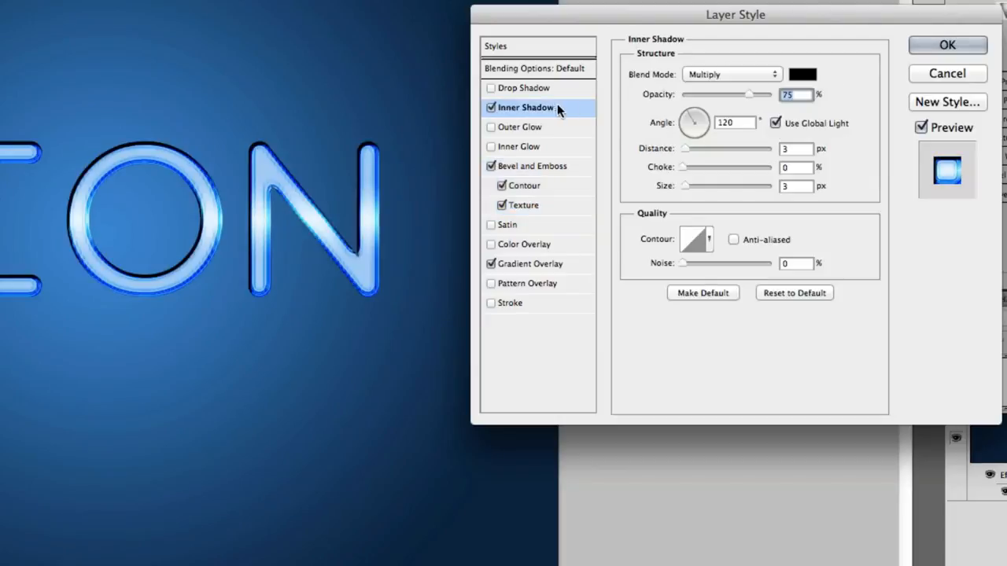
pyautogui.click(721, 74)
pyautogui.click(734, 198)
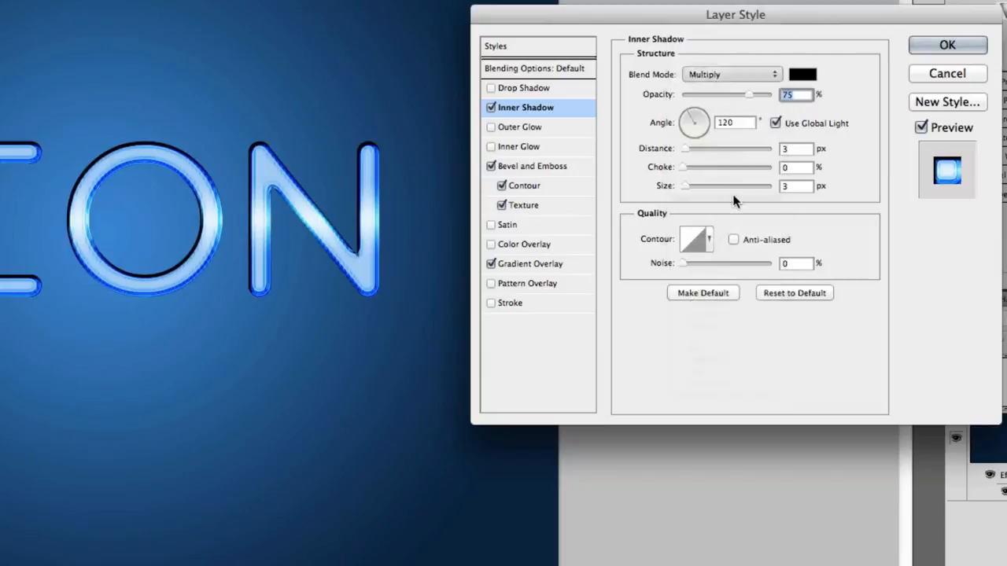
pyautogui.moveTo(744, 93); pyautogui.dragTo(791, 94)
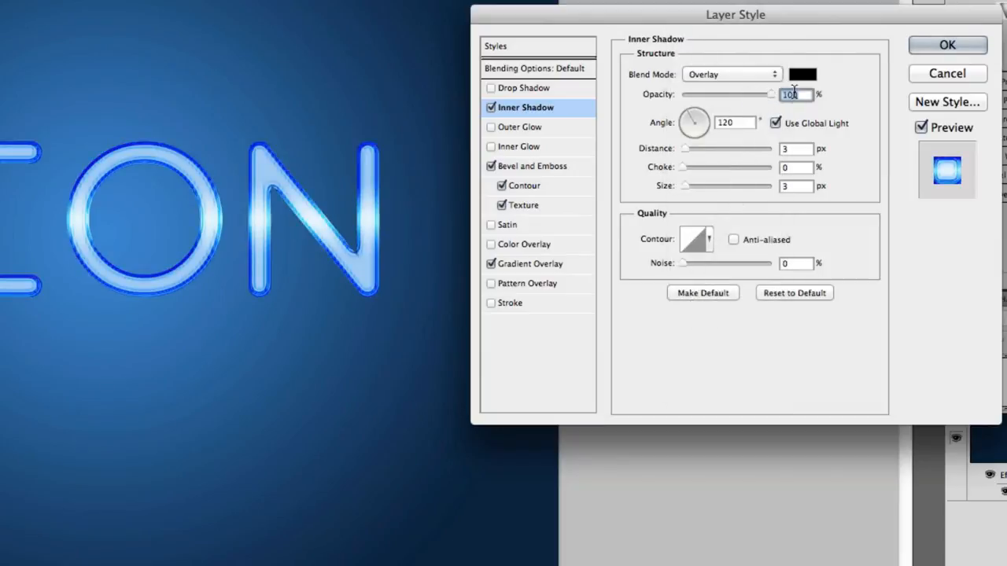
pyautogui.click(805, 76)
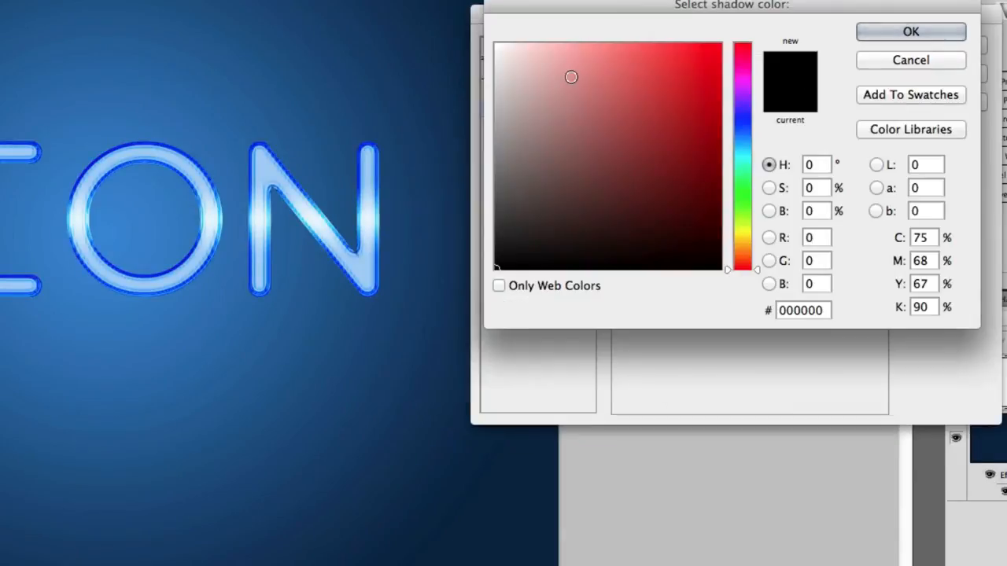
pyautogui.moveTo(571, 76); pyautogui.dragTo(490, 28)
pyautogui.press('Return')
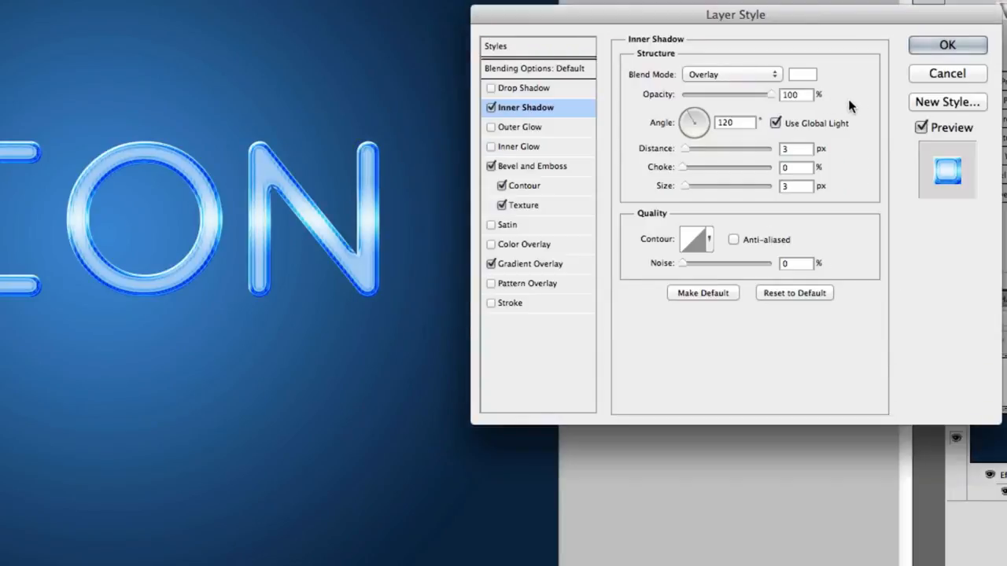
# Step: Set the inner shadow to 0 px distance, 10% choke, 20 px size, and enable Drop Shadow
pyautogui.click(803, 152)
pyautogui.press('BackSpace')
pyautogui.write('0')
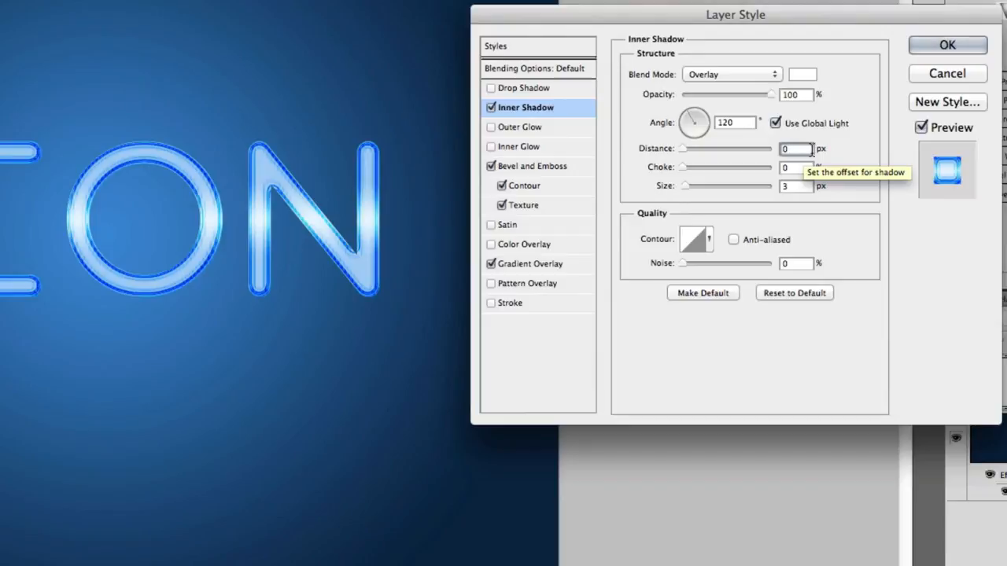
pyautogui.press('Tab')
pyautogui.write('10')
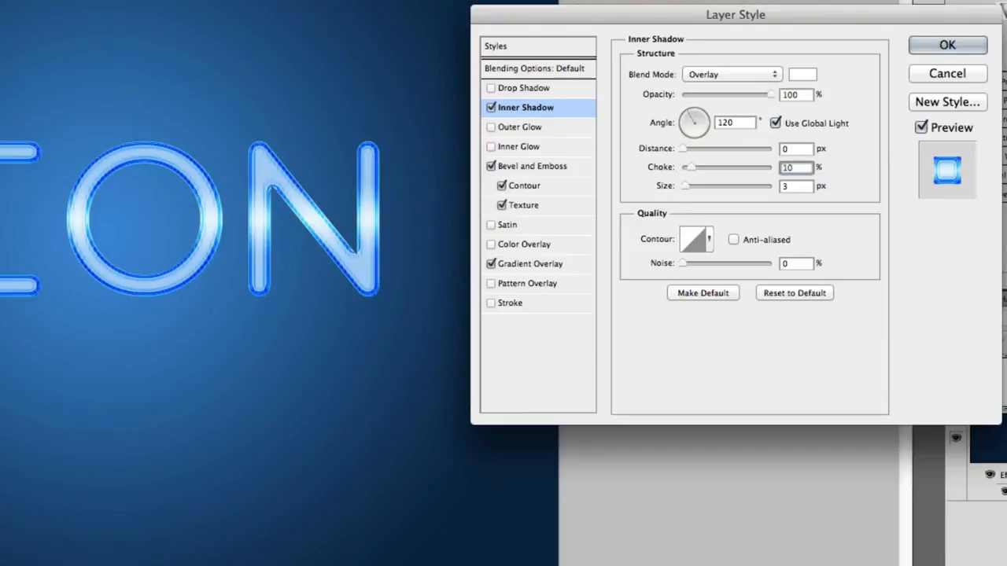
pyautogui.press('Tab')
pyautogui.write('20')
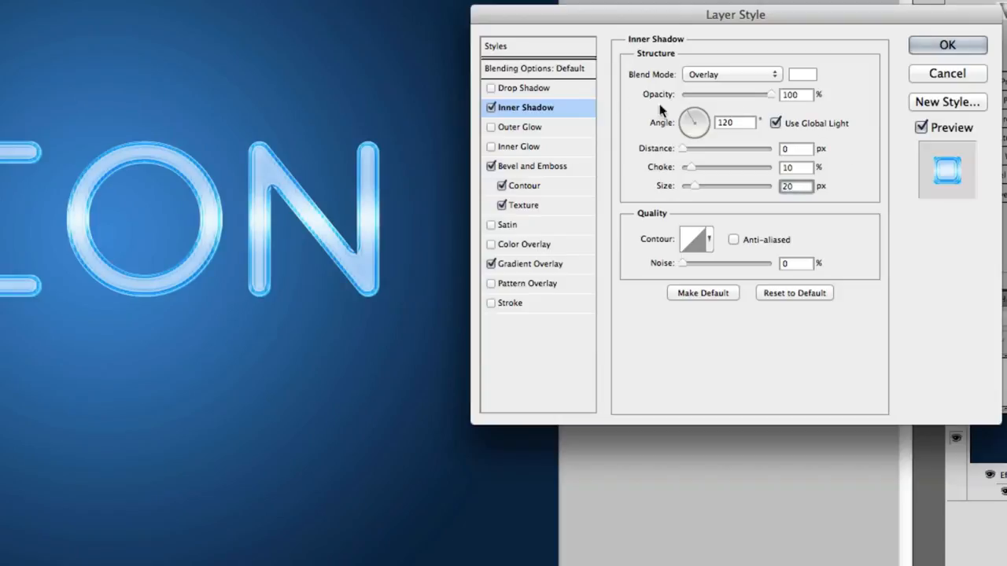
pyautogui.click(543, 86)
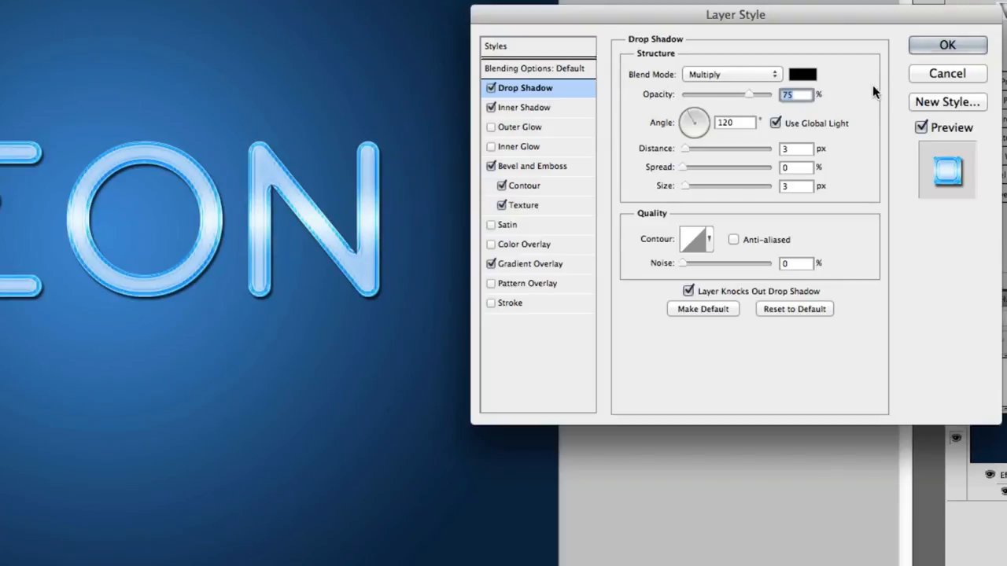
# Step: Give the drop shadow 15% opacity, a local 90° angle, 6 px distance and 4 px size
pyautogui.write('15')
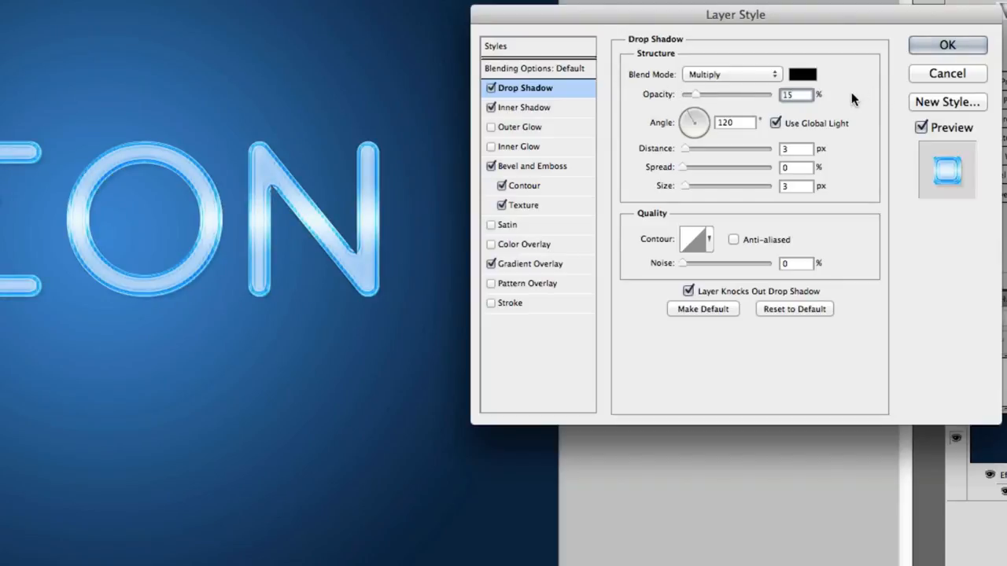
pyautogui.click(817, 120)
pyautogui.press('Tab')
pyautogui.write('90')
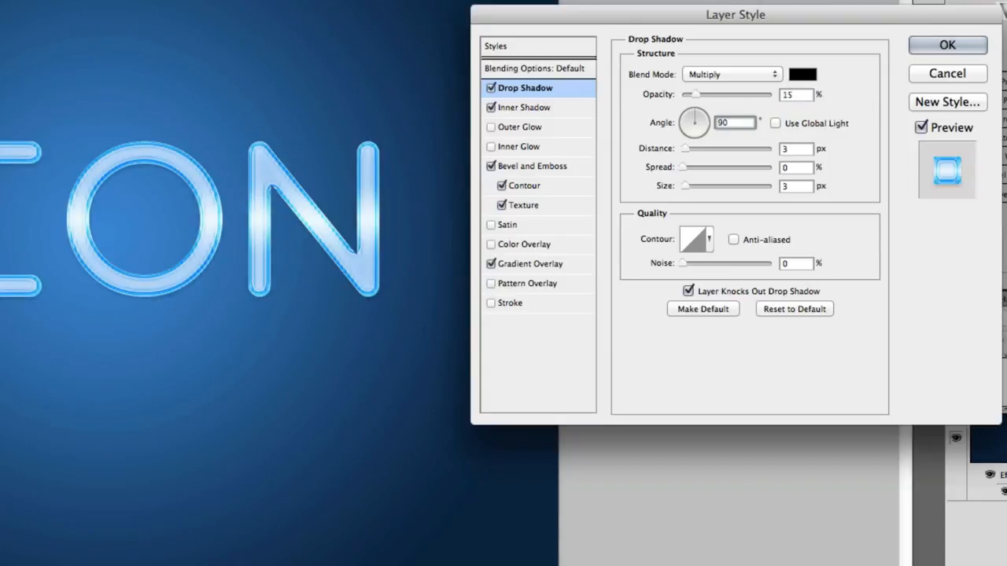
pyautogui.click(801, 149)
pyautogui.write('6')
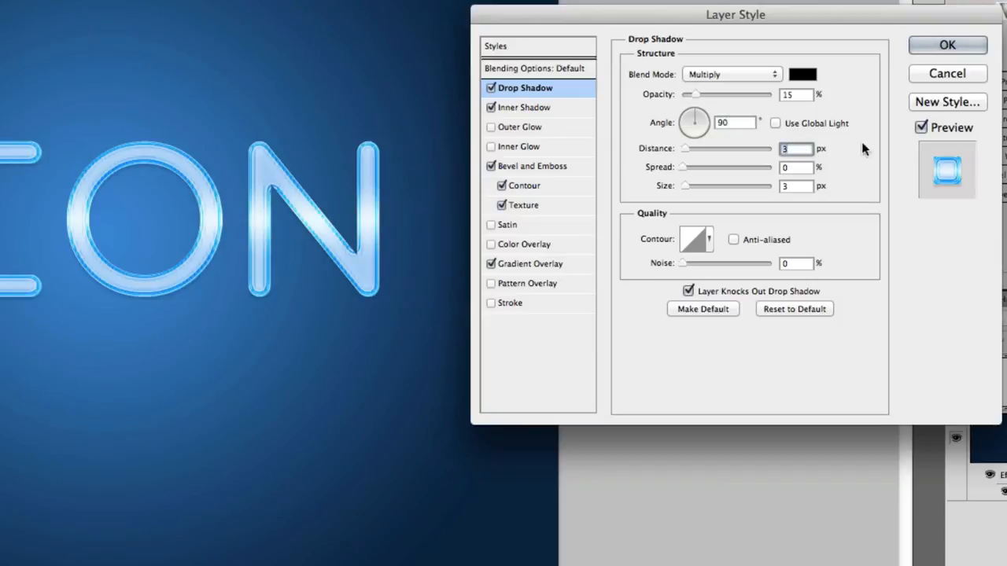
pyautogui.press('Tab')
pyautogui.press('Tab')
pyautogui.write('4')
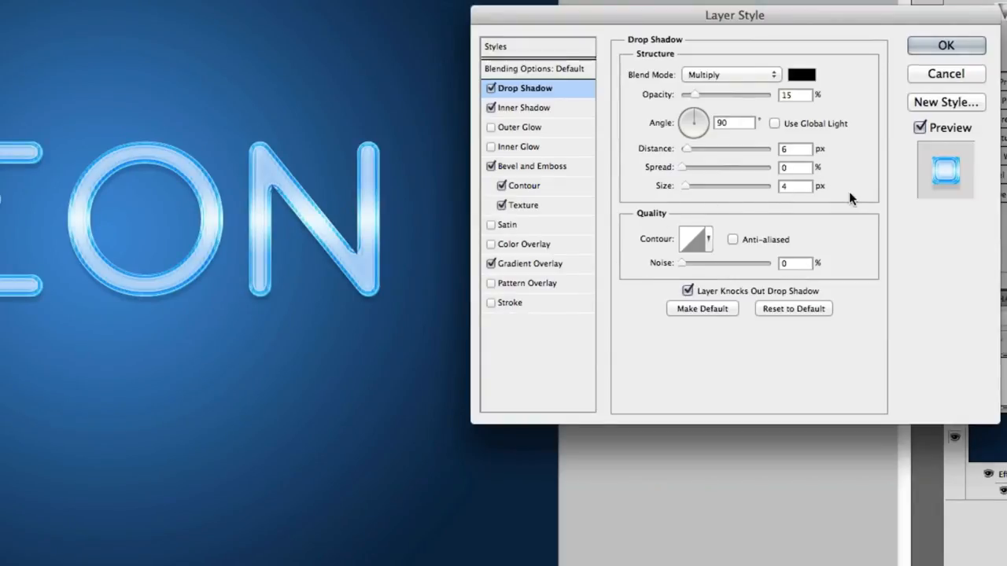
# Step: Add a Linear Dodge (Add) outer glow in #6fb9fe at 100% opacity
pyautogui.click(557, 129)
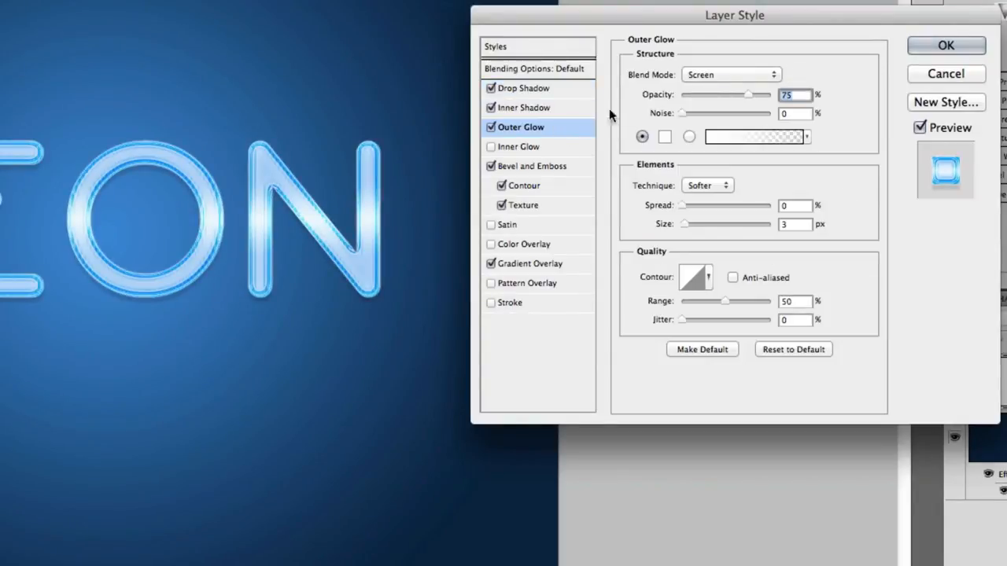
pyautogui.click(717, 75)
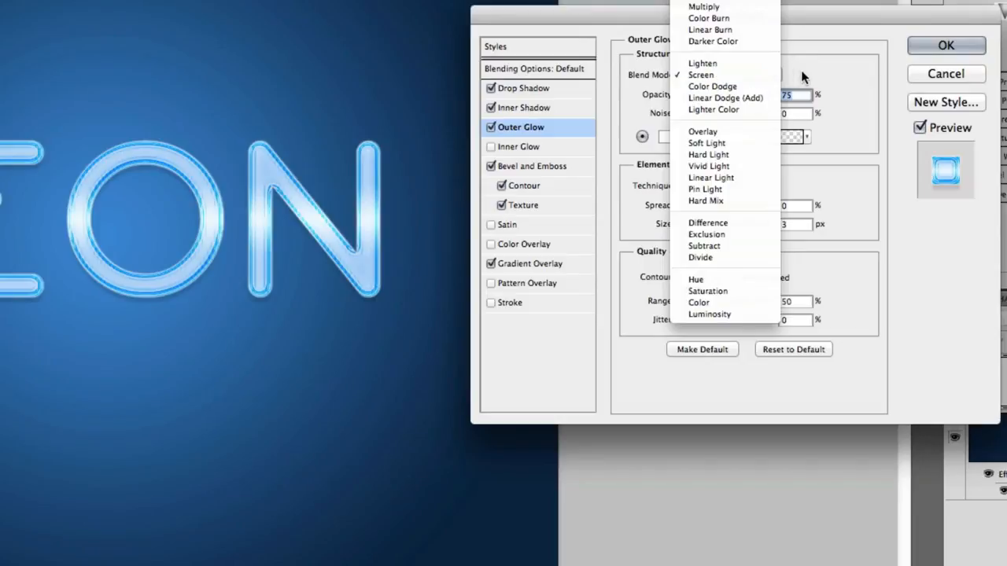
pyautogui.click(754, 97)
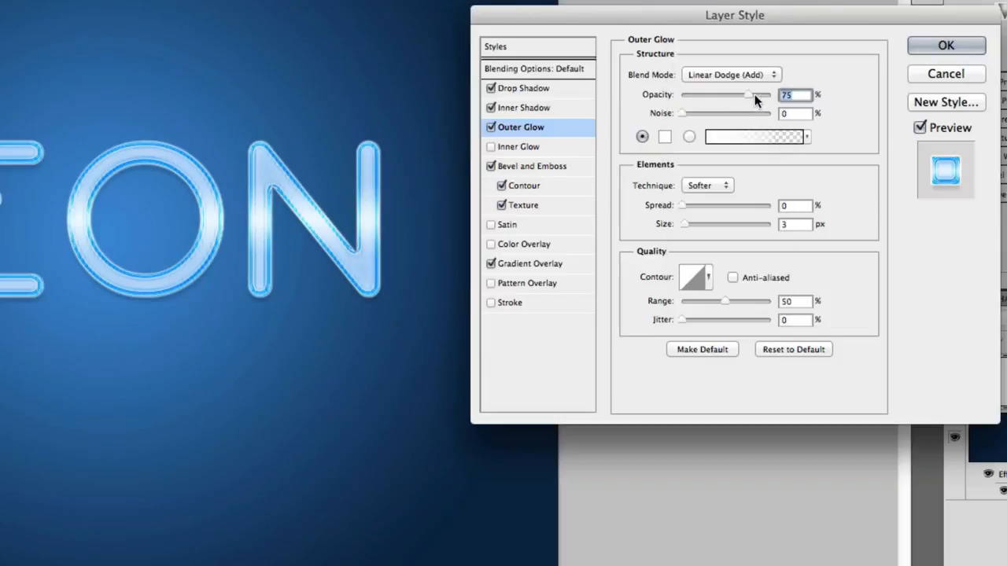
pyautogui.click(668, 137)
pyautogui.doubleClick(796, 309)
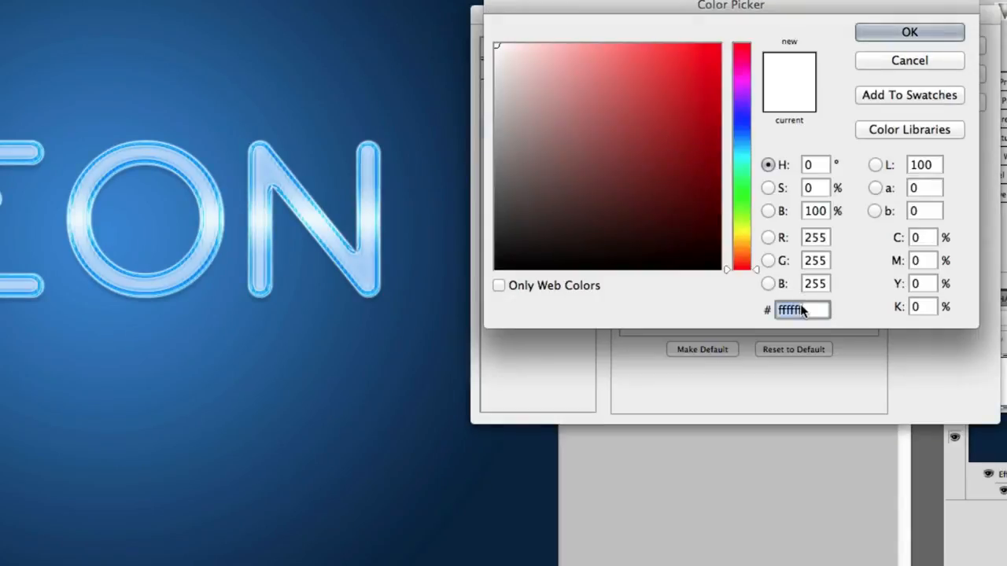
pyautogui.write('6f')
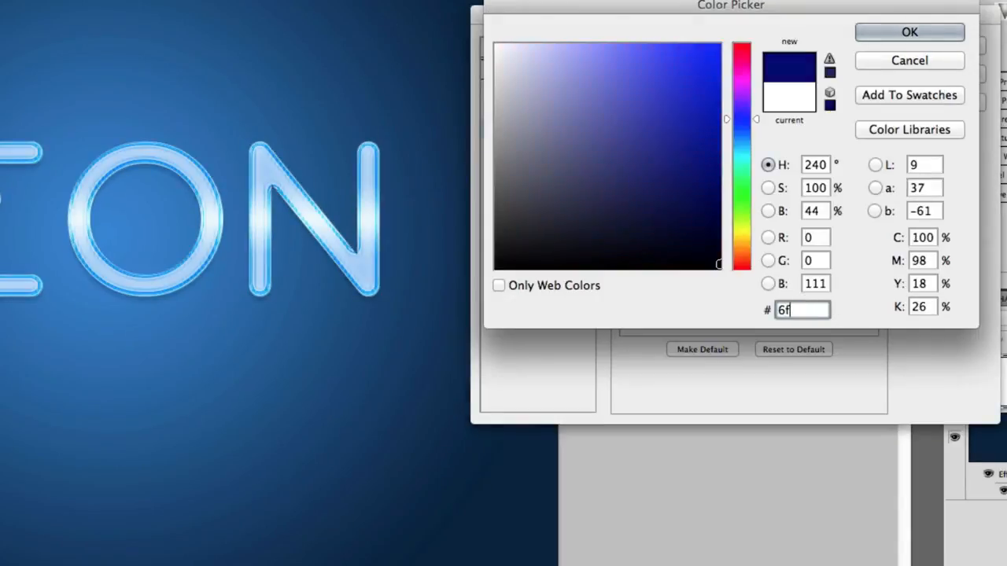
pyautogui.write('b9fe')
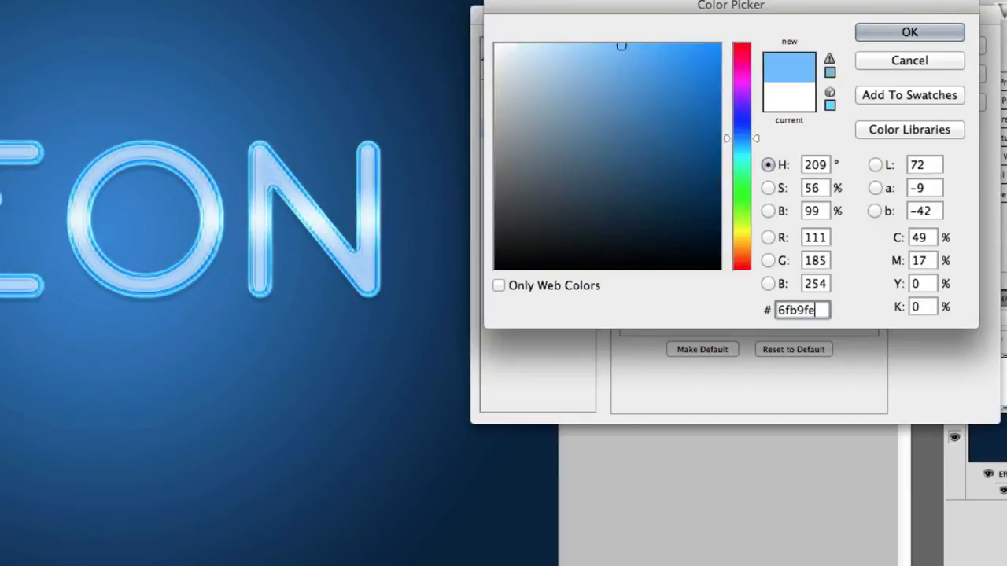
pyautogui.press('Return')
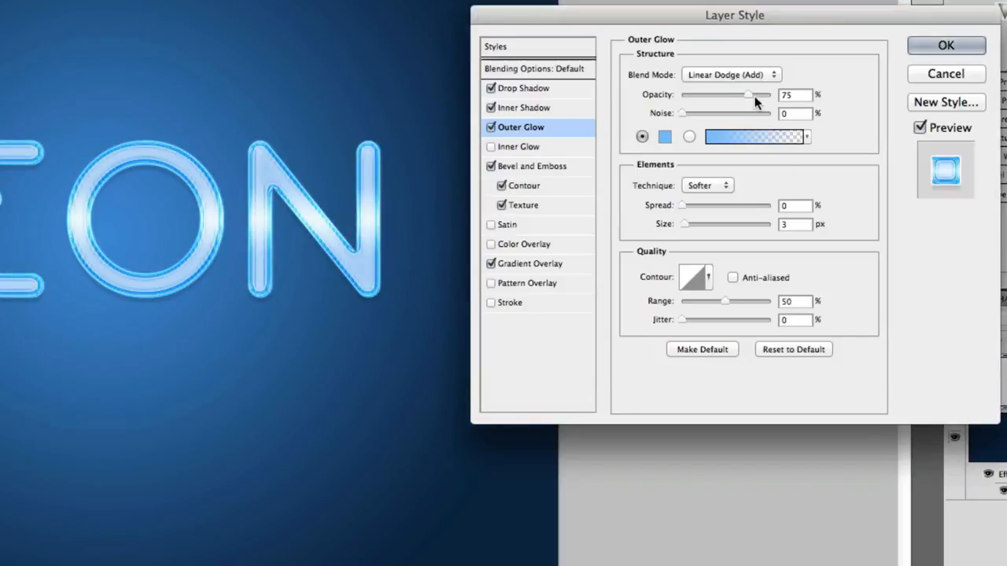
pyautogui.moveTo(751, 95); pyautogui.dragTo(775, 96)
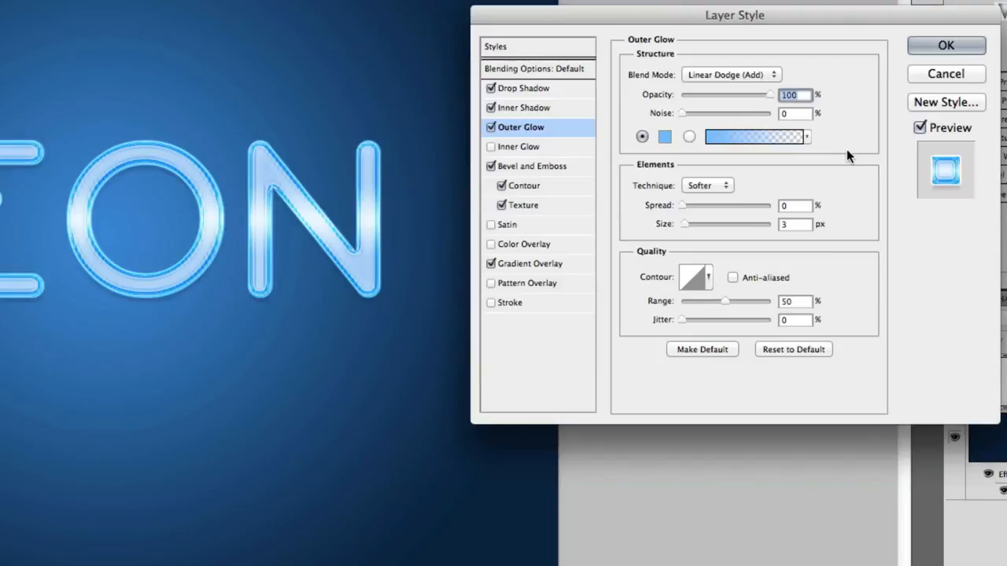
# Step: Set the glow size to 170 px with an anti-aliased contour preset and 60% range
pyautogui.doubleClick(803, 226)
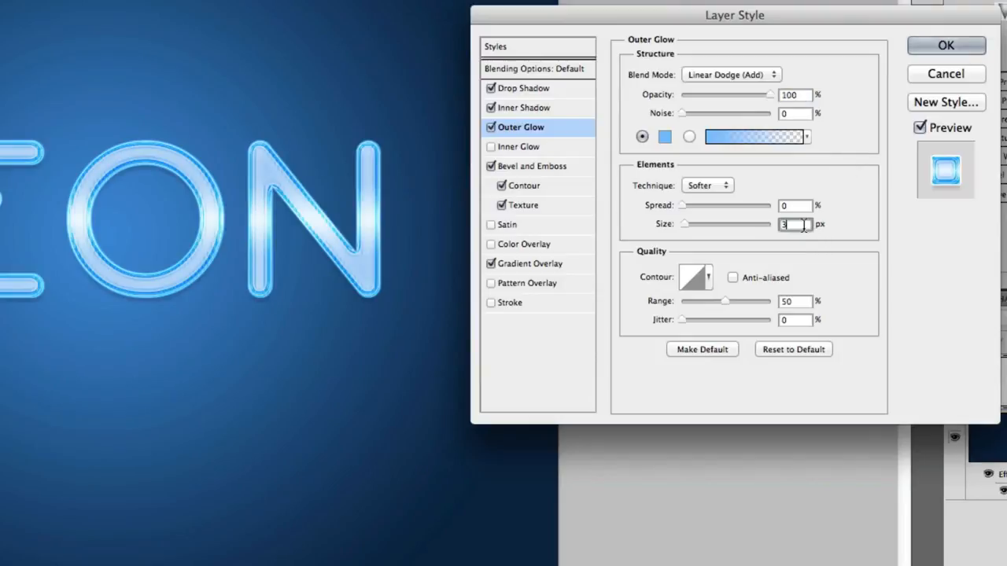
pyautogui.write('170')
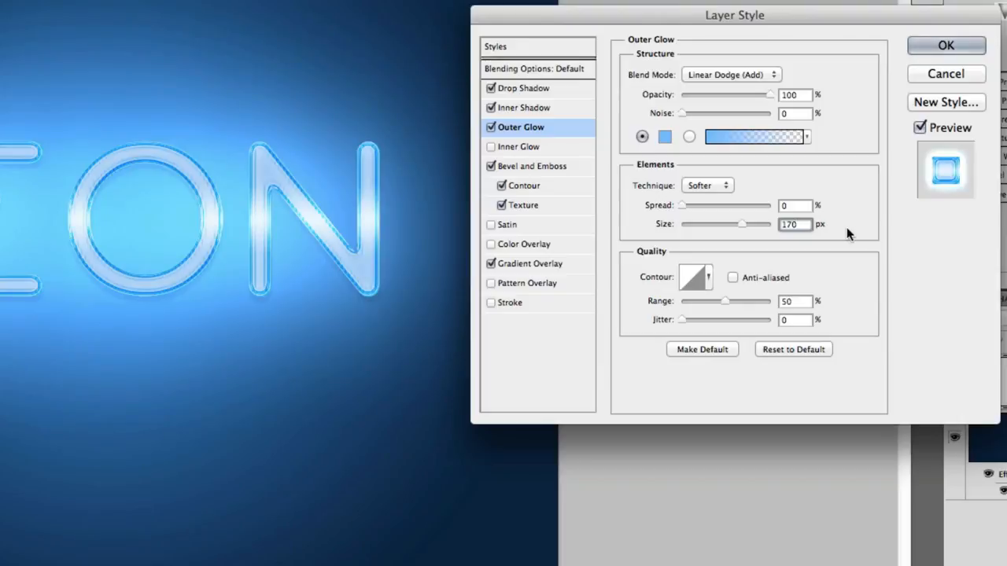
pyautogui.click(709, 278)
pyautogui.click(747, 314)
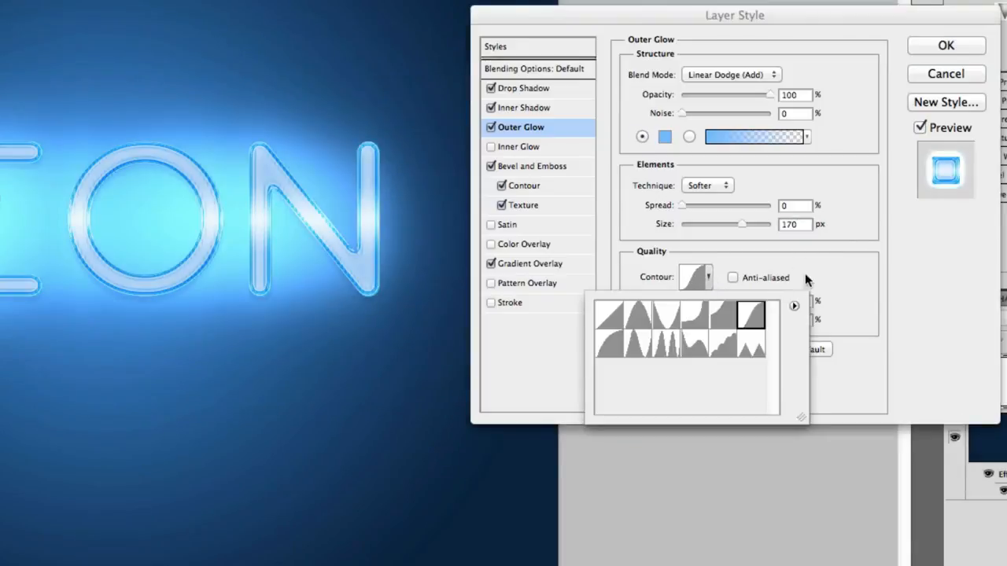
pyautogui.click(815, 271)
pyautogui.doubleClick(793, 302)
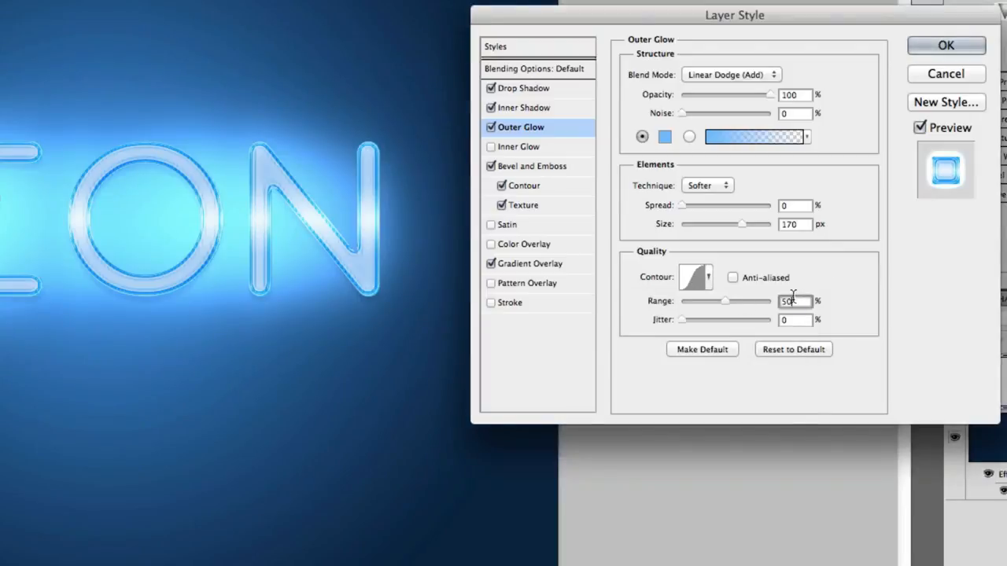
pyautogui.write('60')
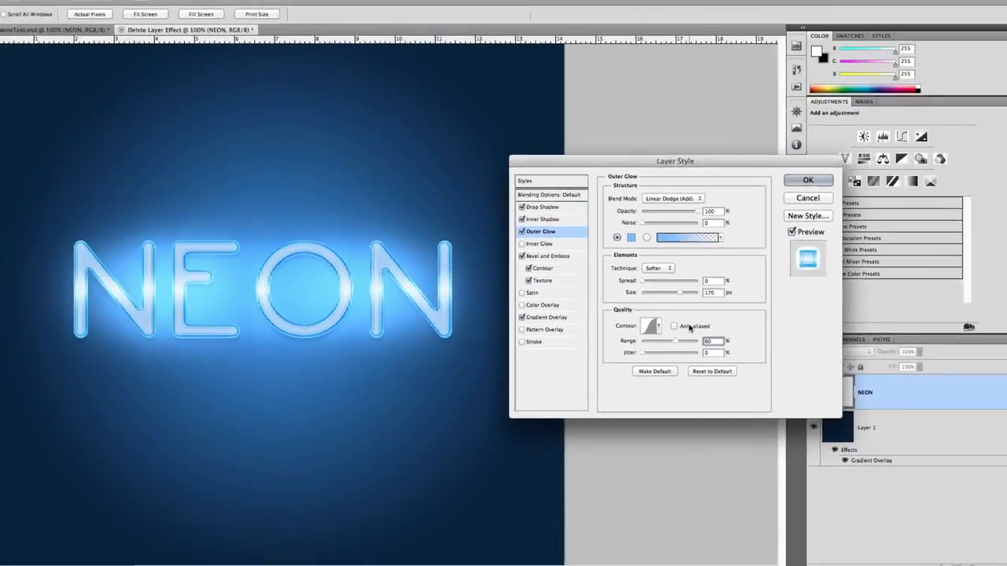
pyautogui.click(689, 327)
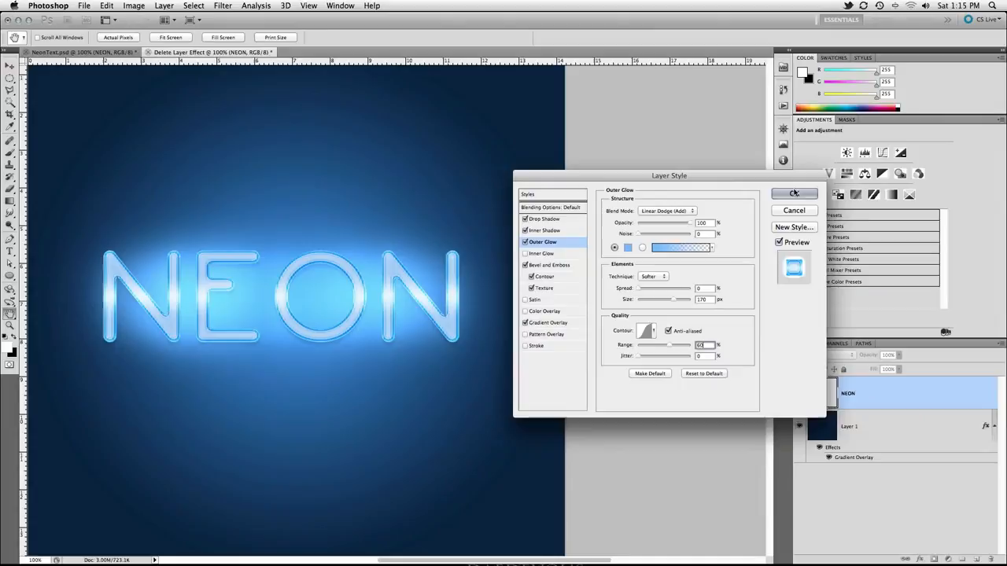
# Step: Apply all five layer effects to NEON and centre the artwork in view
pyautogui.click(794, 193)
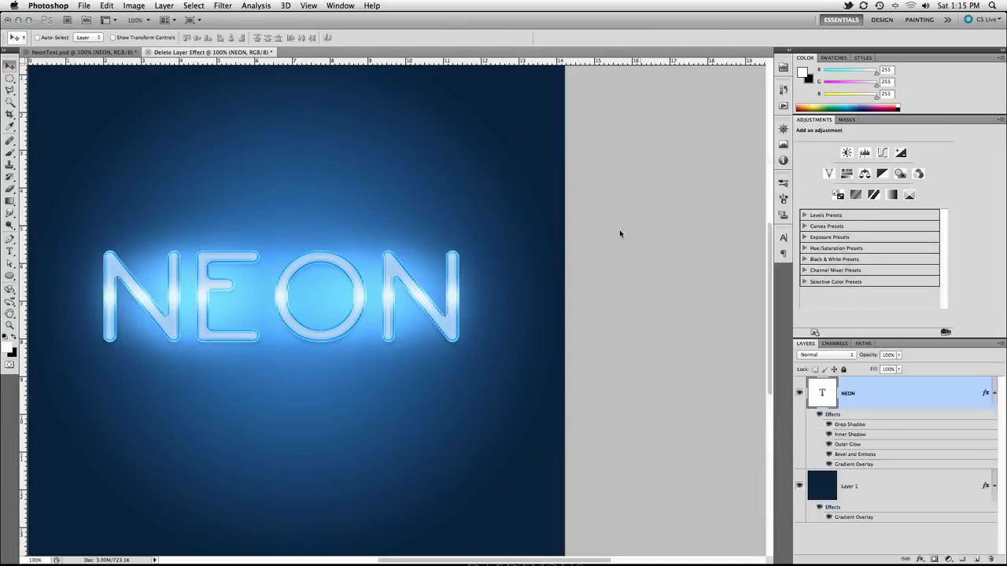
pyautogui.moveTo(470, 263); pyautogui.dragTo(586, 262)
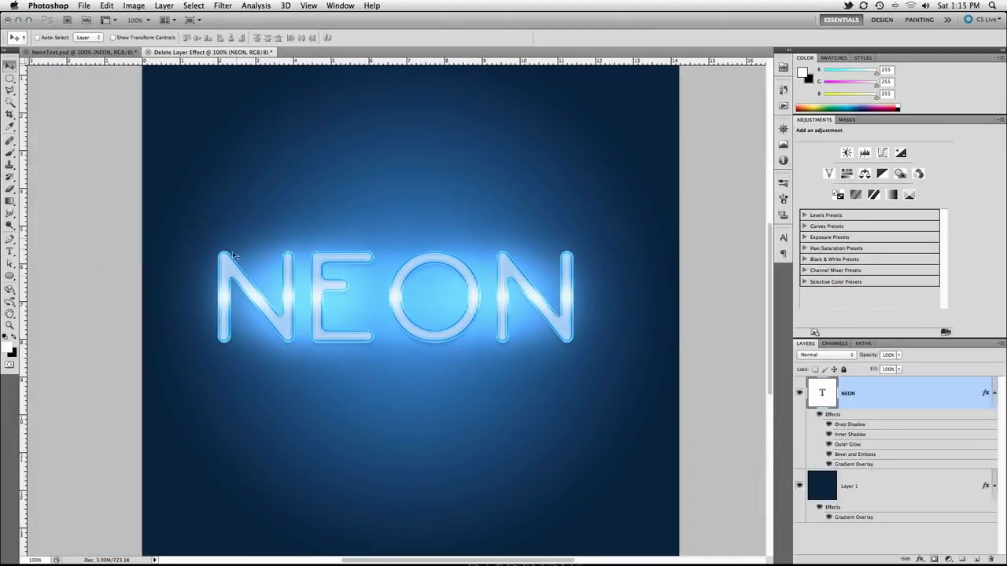